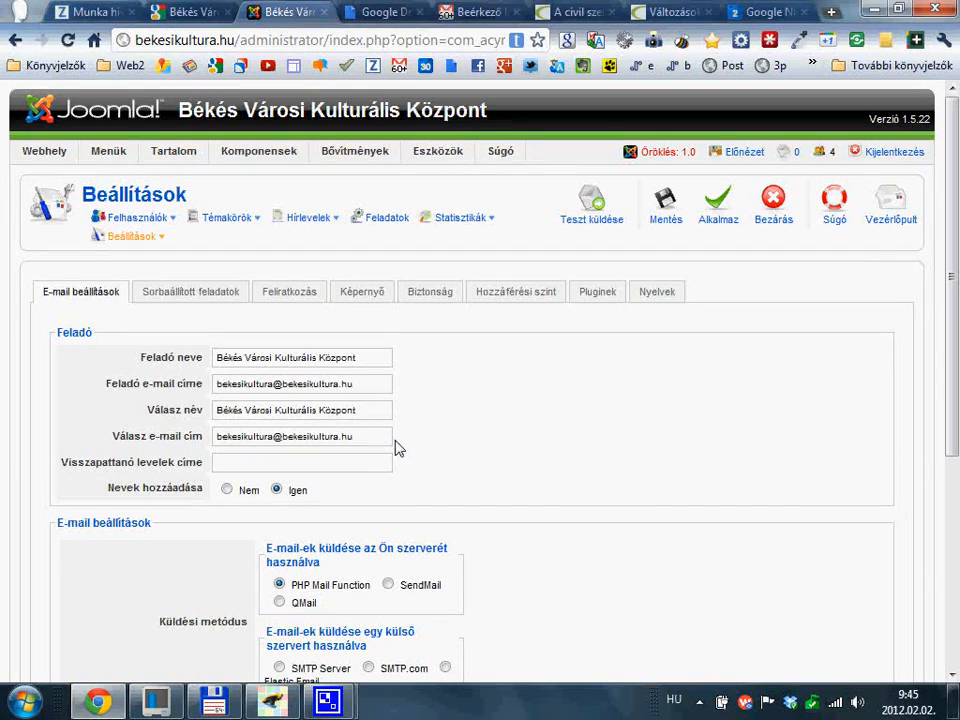
Review the sender details and mail-sending method options in the e-mail settings
scroll(470, 428, "down", 3)
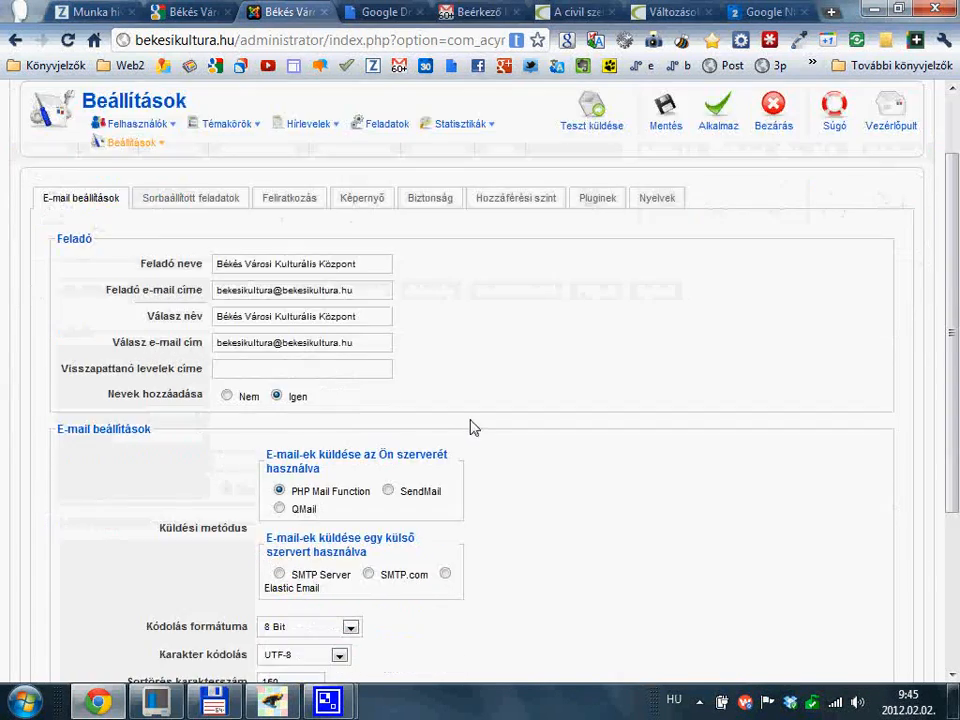
scroll(474, 428, "down", 2)
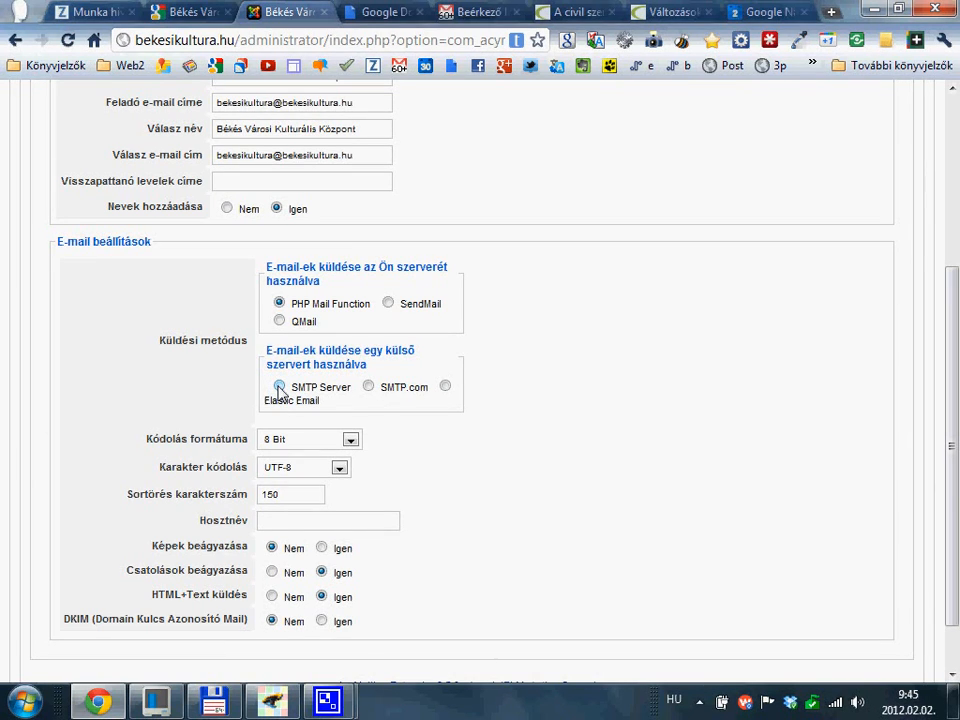
scroll(281, 510, "down", 1)
scroll(320, 482, "up", 4)
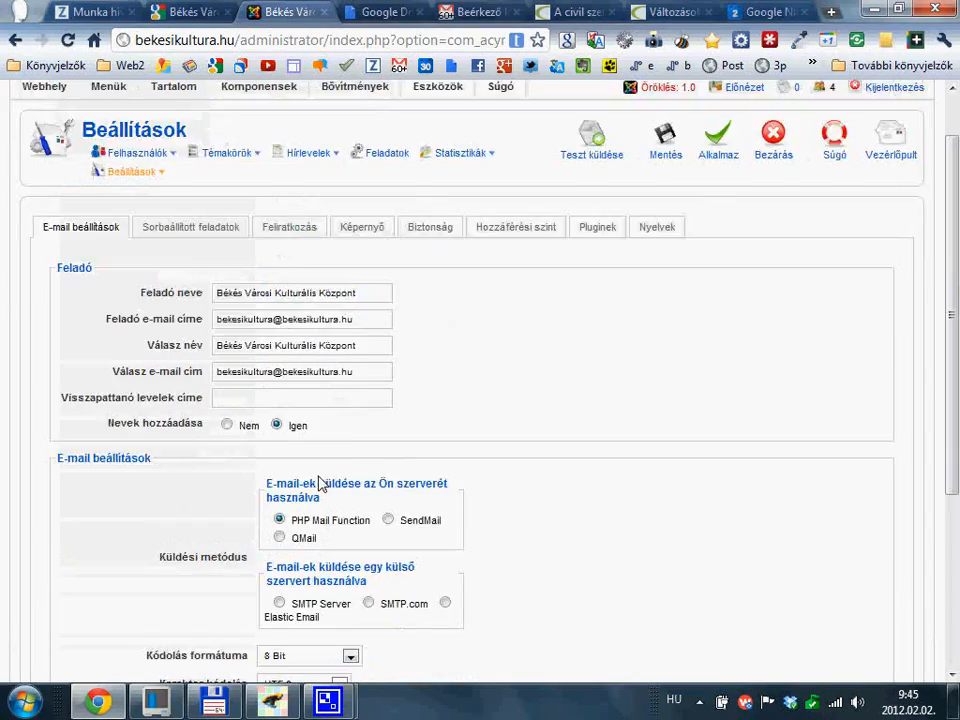
Create an activated web cron task running every 15 minutes from the queued tasks settings (Sorbaállított feladatok)
left_click(204, 294)
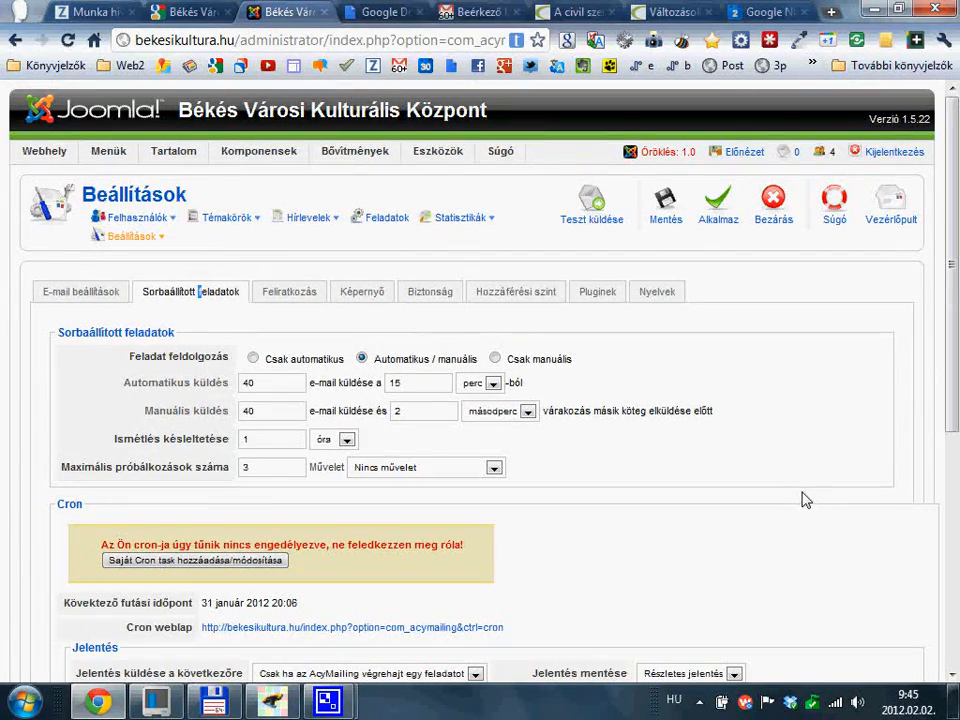
scroll(804, 499, "down", 1)
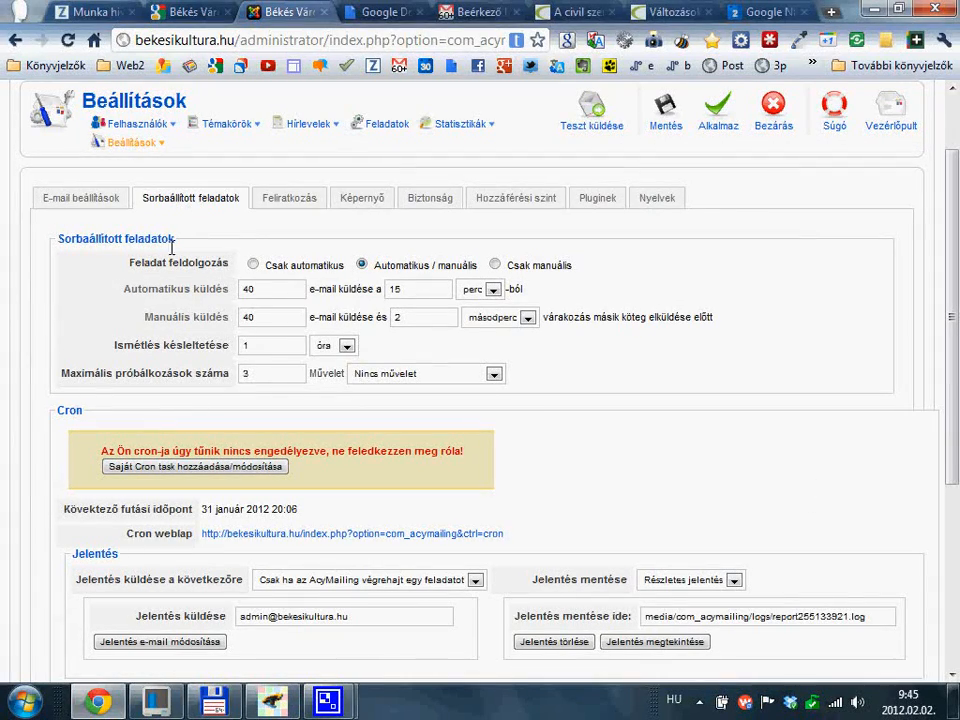
mouse_move(178, 262)
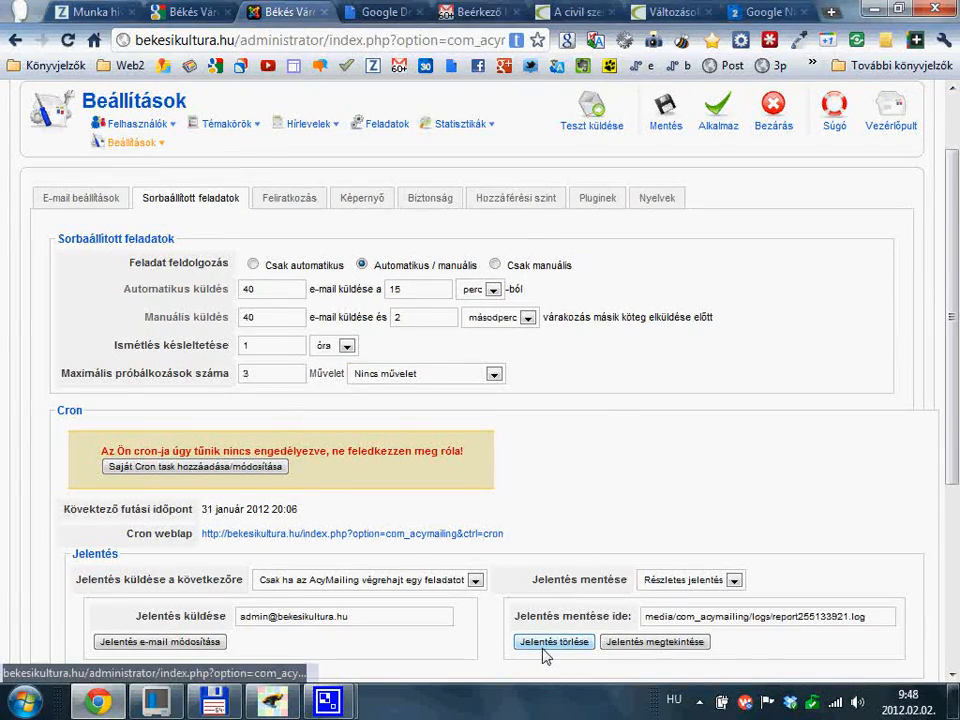
left_click(232, 468)
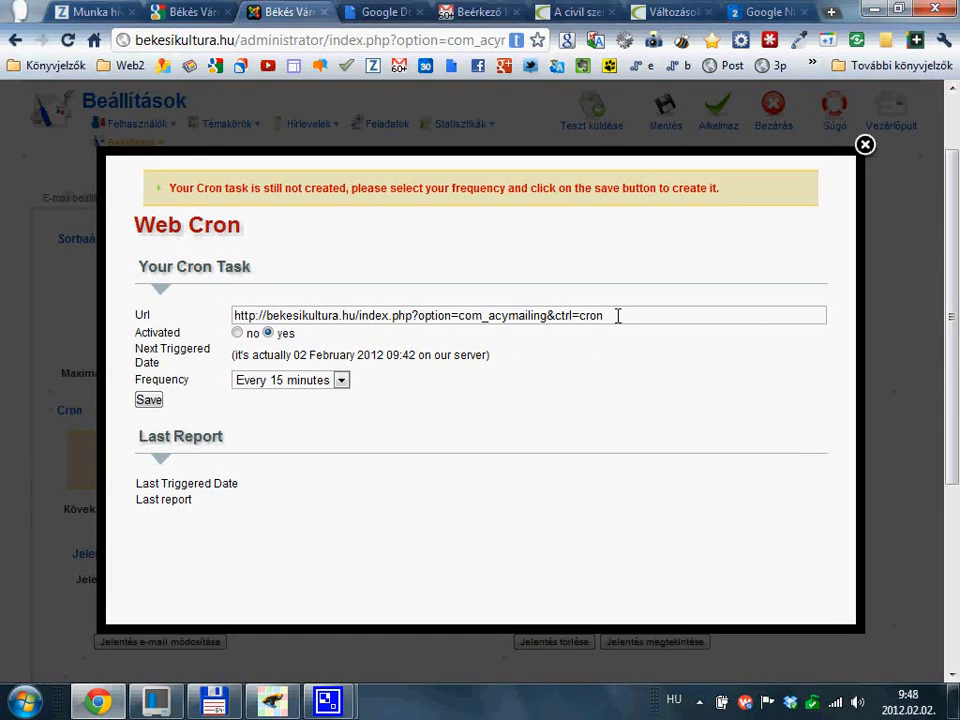
left_click(149, 402)
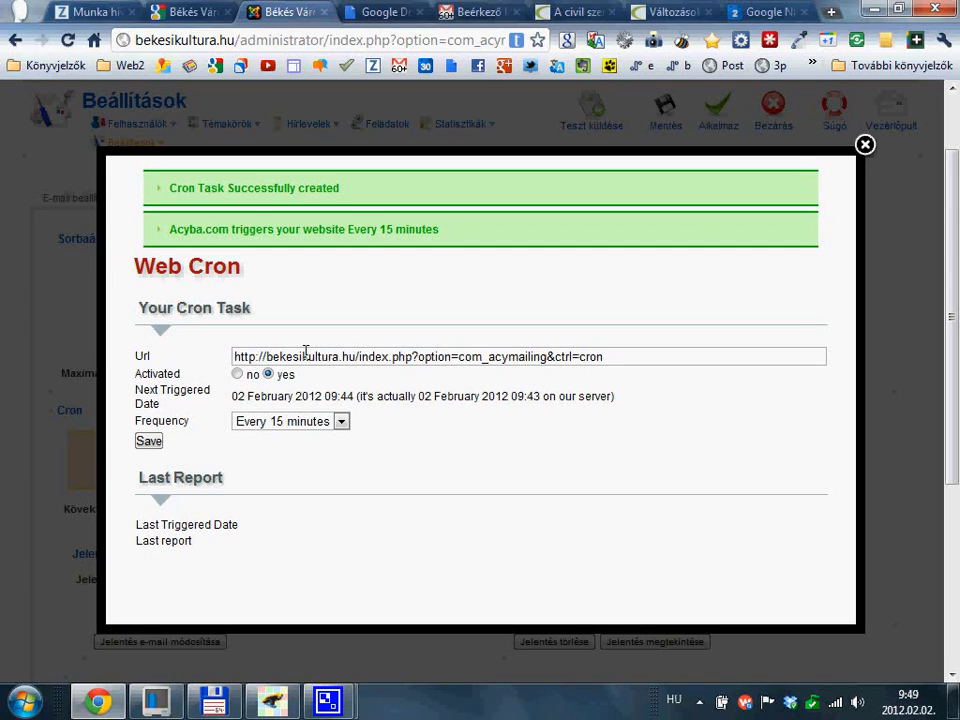
left_click(865, 146)
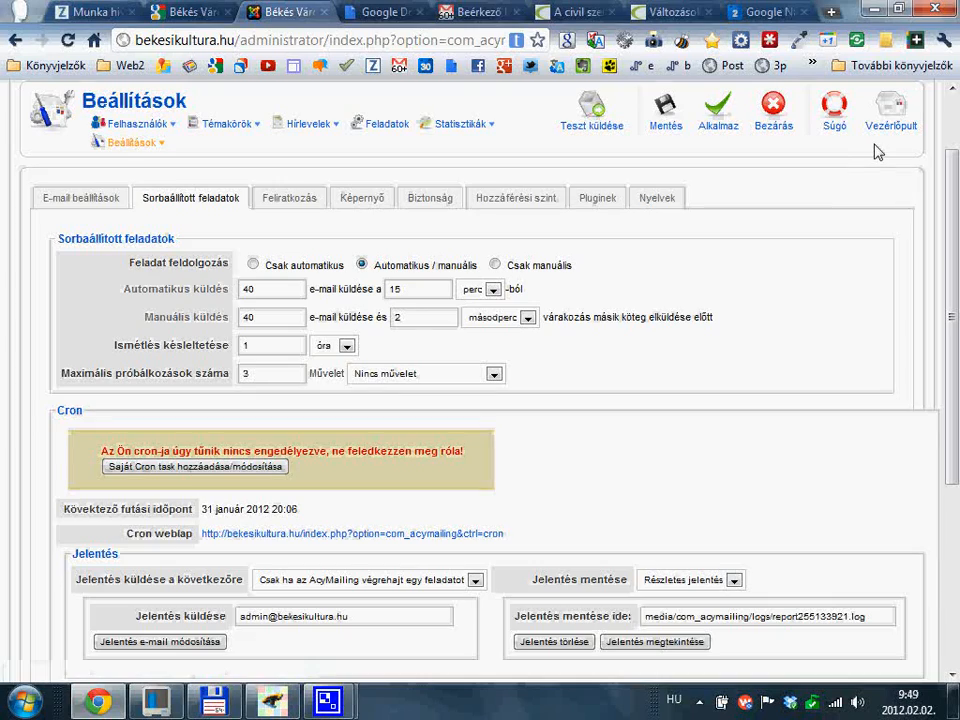
Reload the settings page and check the cron run time, latest cron report and priorities in the queued tasks settings
left_click(64, 38)
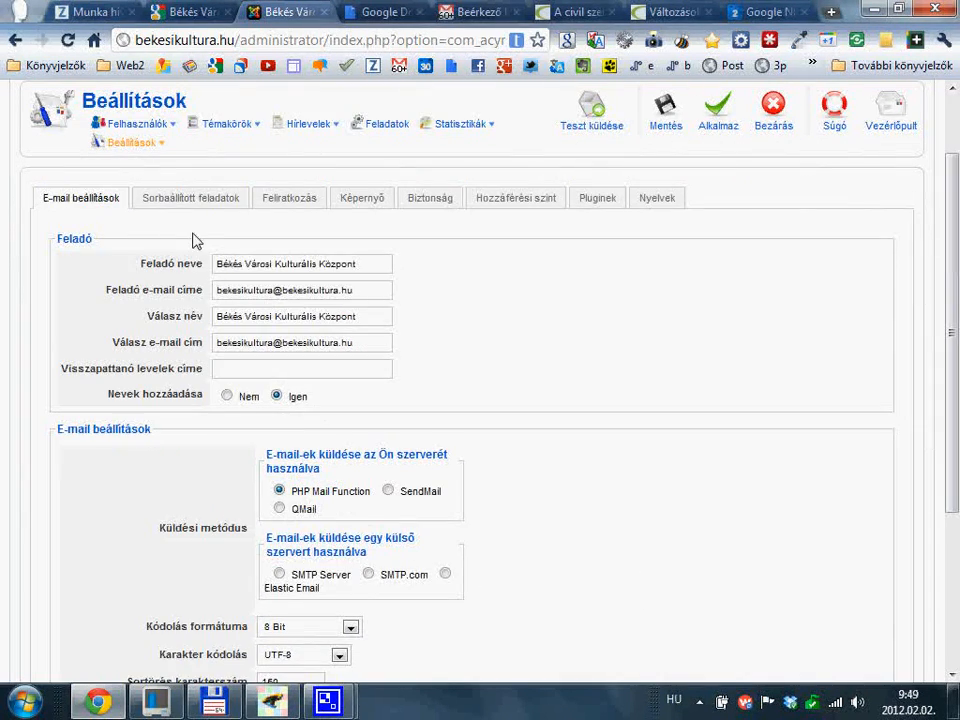
left_click(193, 197)
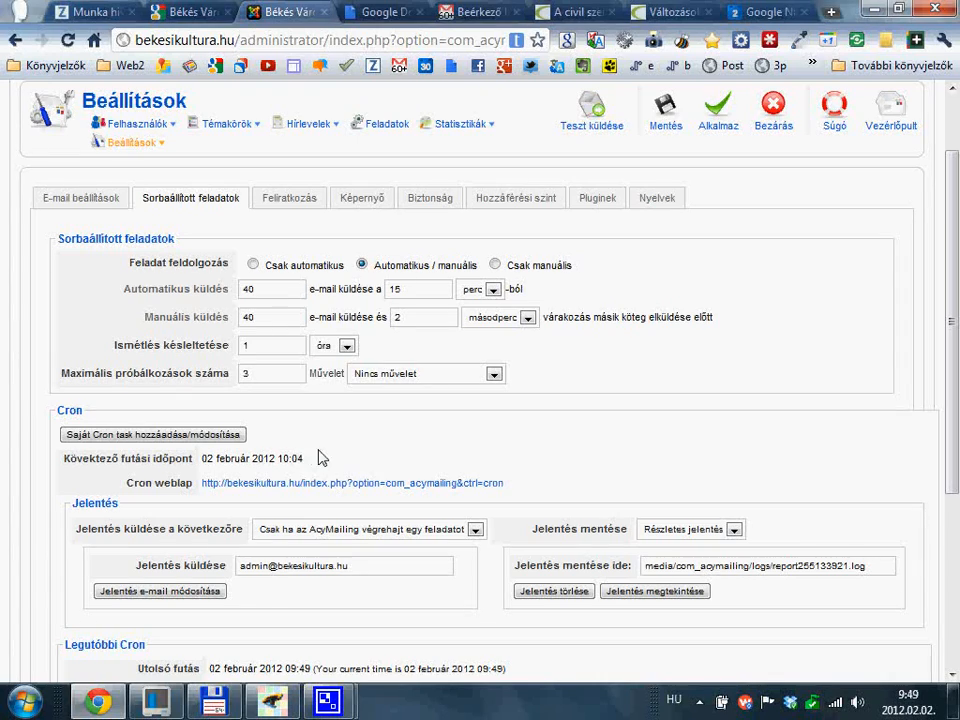
scroll(555, 412, "down", 2)
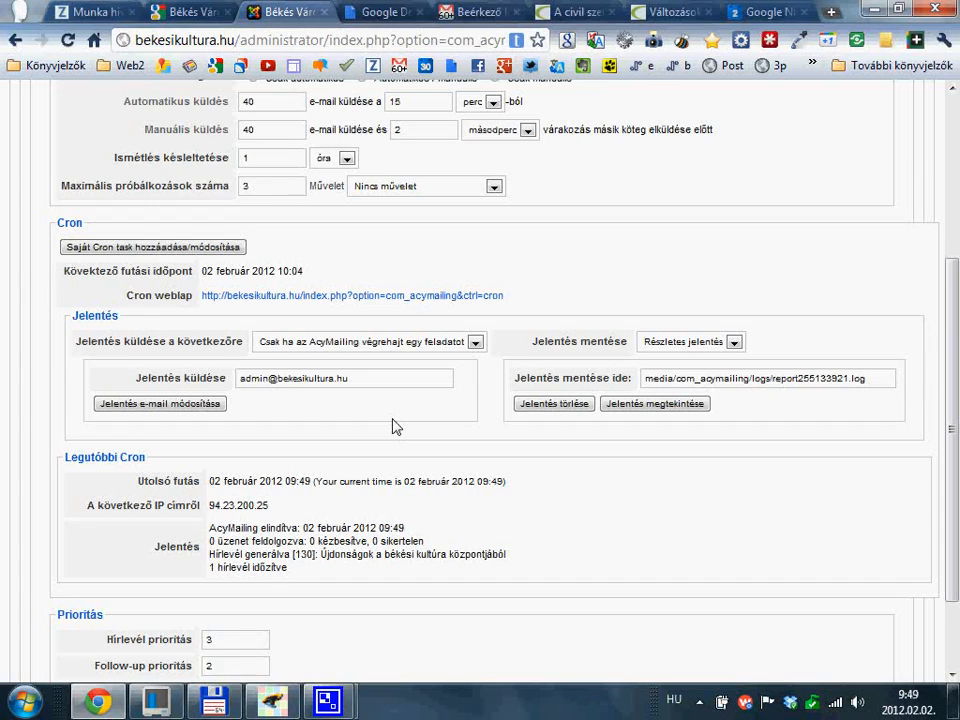
scroll(392, 424, "down", 2)
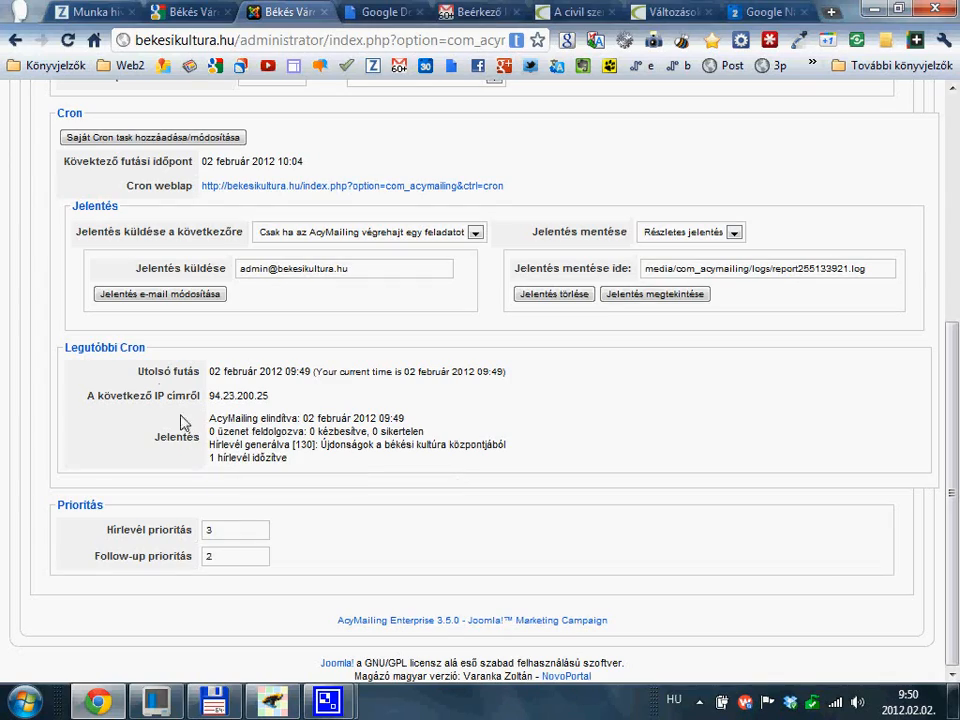
scroll(540, 420, "up", 3)
scroll(540, 420, "up", 1)
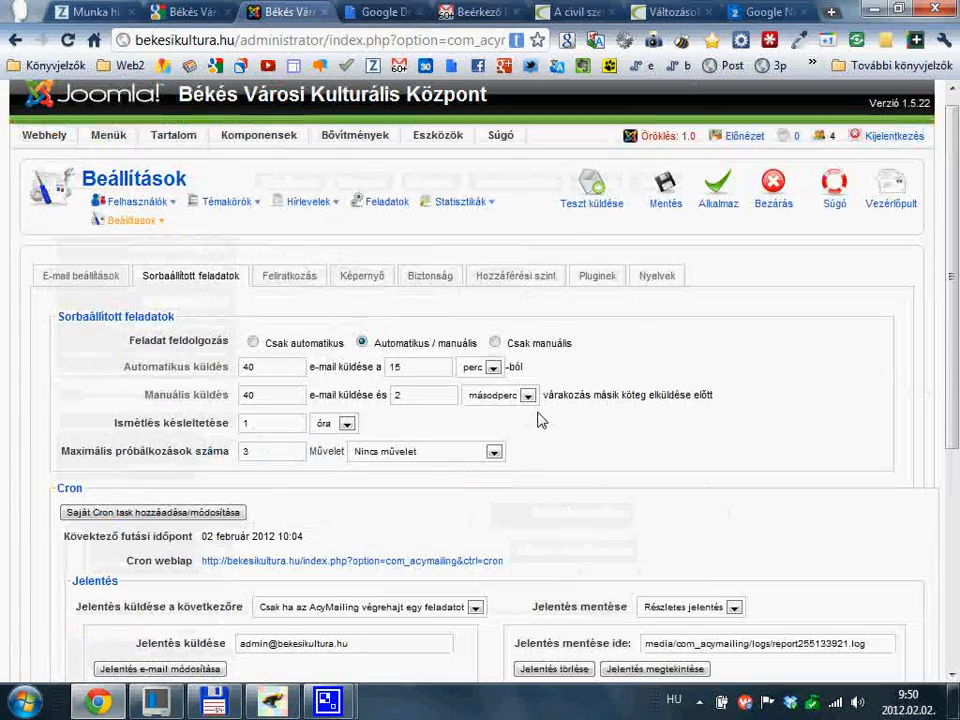
View the subscription settings (Feliratkozás) and examine the name, e-mail and captcha fields of the bekesikultura.hu newsletter sign-up form
left_click(288, 280)
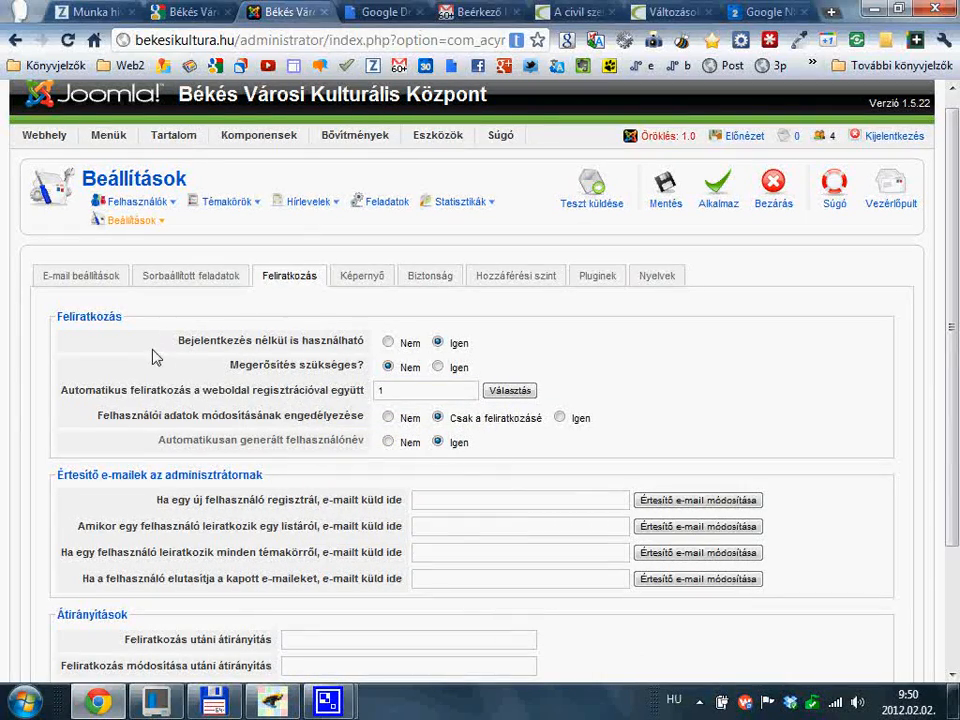
mouse_move(362, 346)
left_click(195, 15)
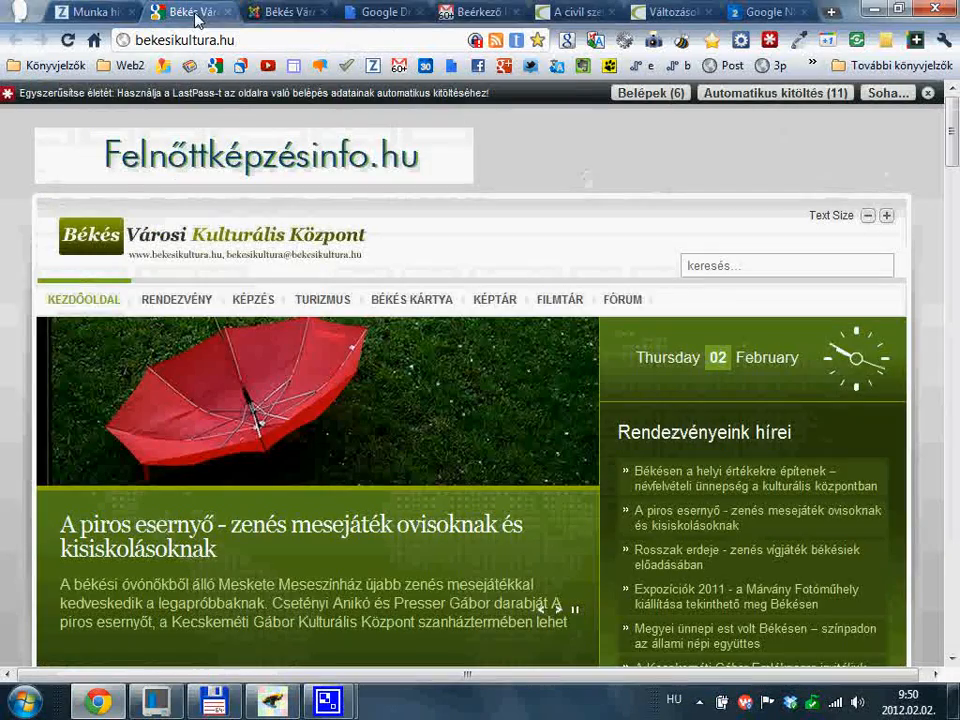
scroll(729, 354, "down", 6)
scroll(732, 354, "down", 2)
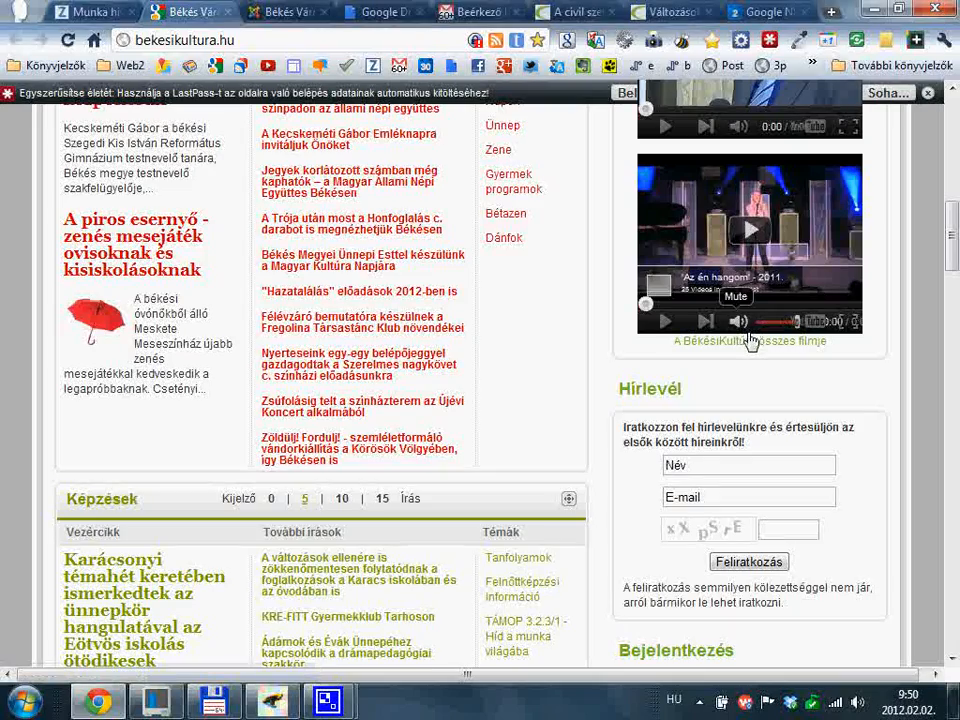
left_click(685, 463)
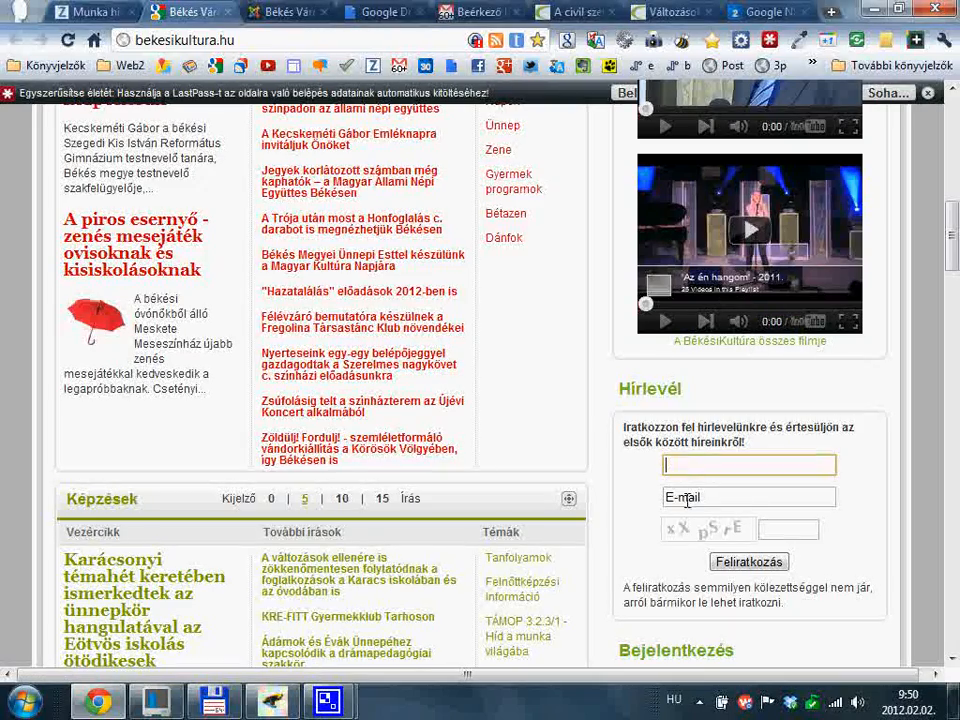
left_click(686, 499)
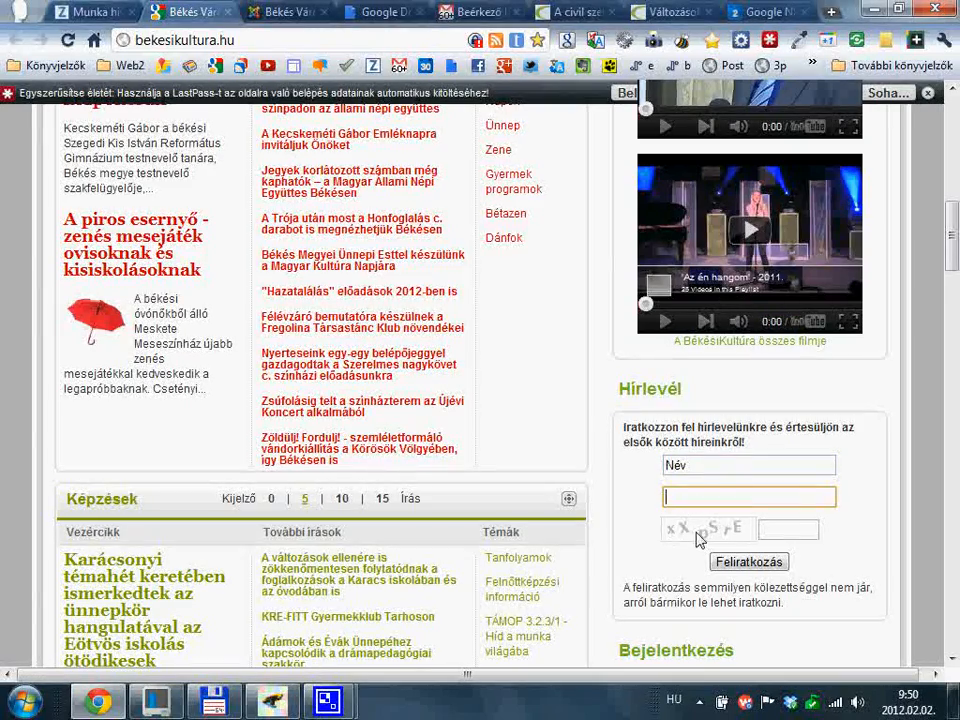
left_click(794, 530)
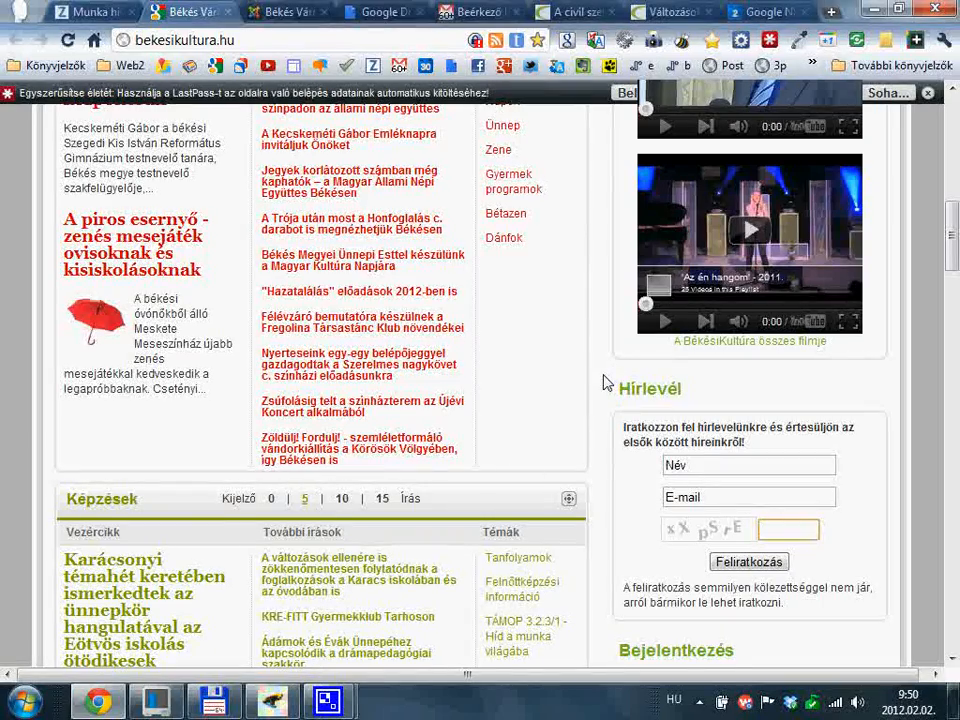
Return to the AcyMailing subscription settings and set the confirmation requirement (Megerősítés szükséges?) to Igen
left_click(300, 16)
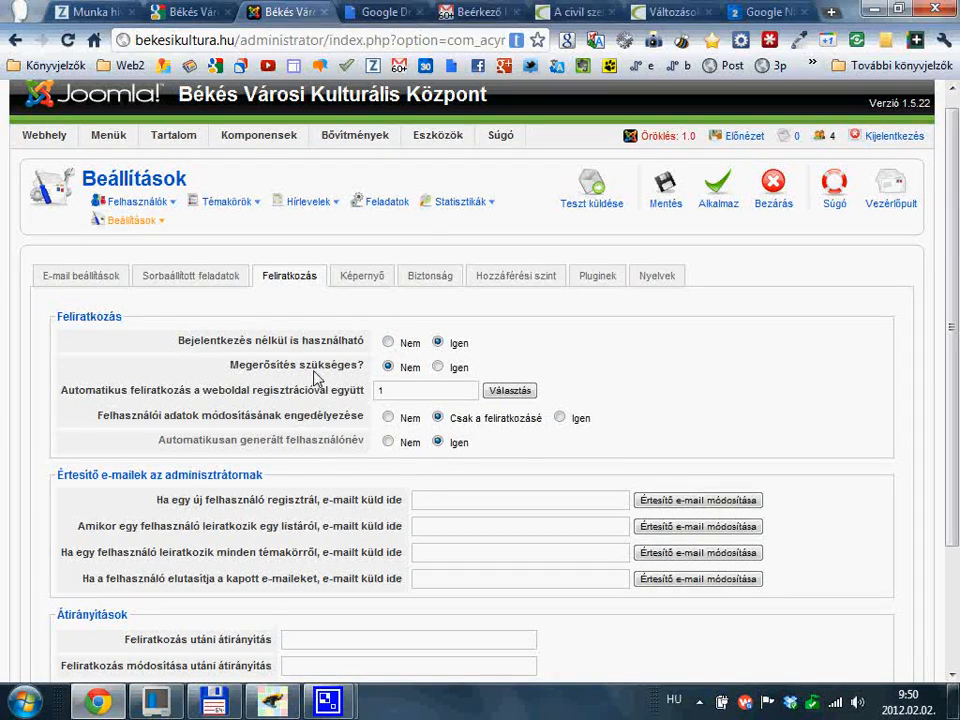
mouse_move(308, 364)
left_click(438, 367)
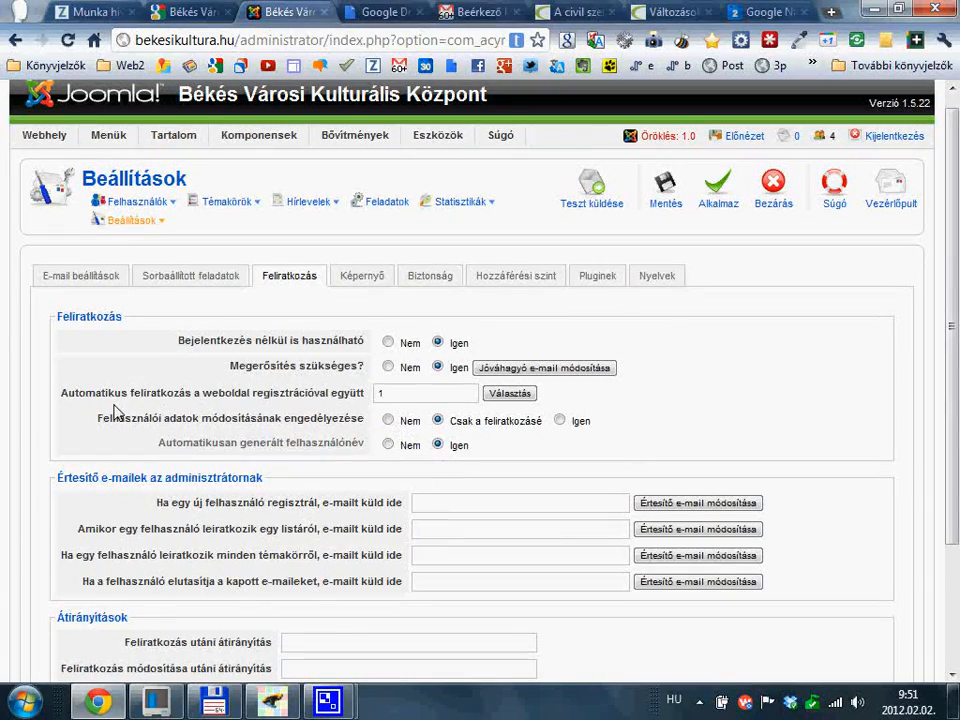
Add Békés kártya and BVKK Színházi hírlevél to the topics automatically subscribed with website registration
mouse_move(112, 394)
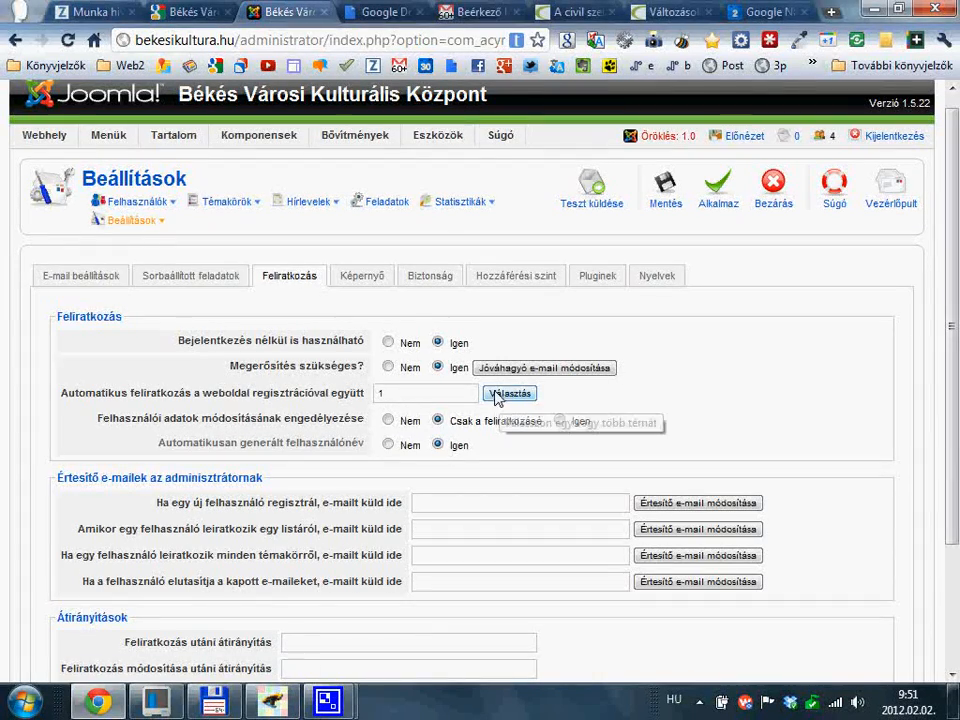
left_click(505, 395)
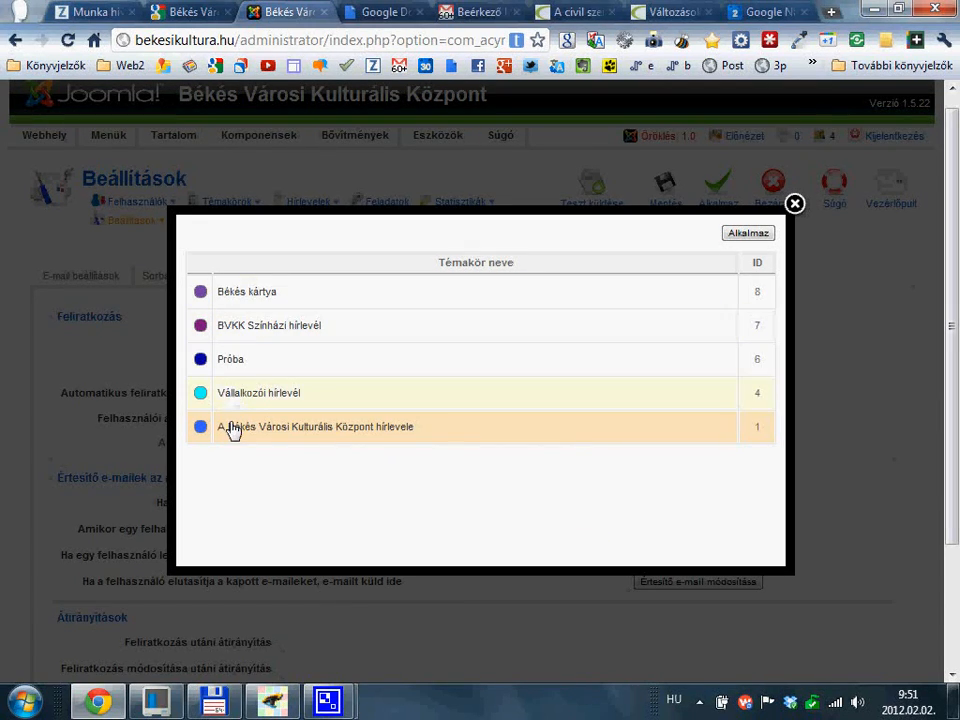
left_click(275, 299)
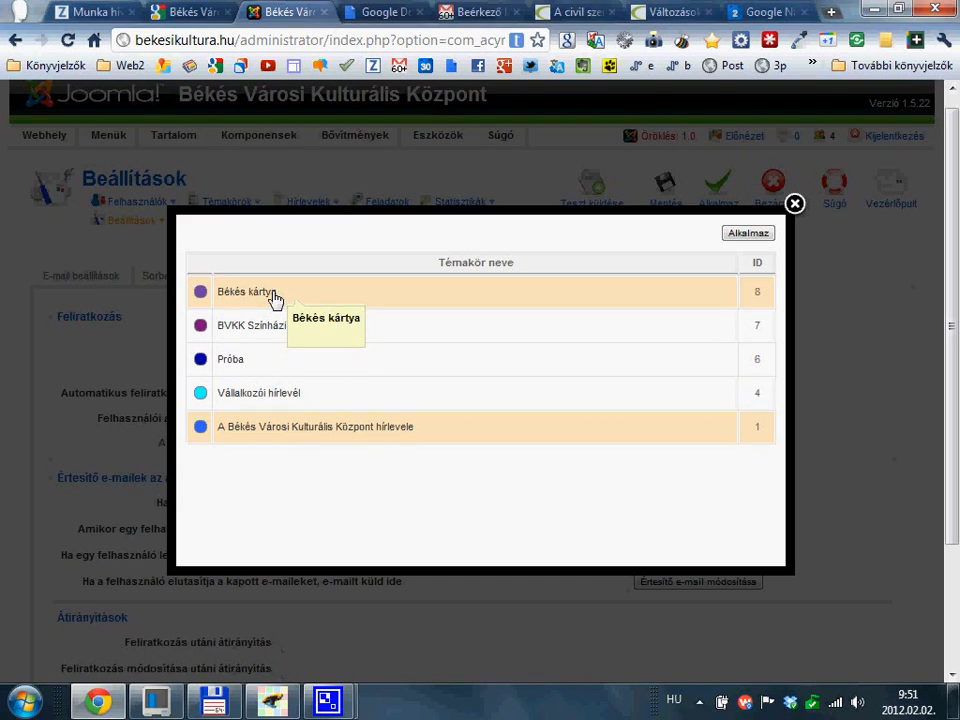
left_click(272, 336)
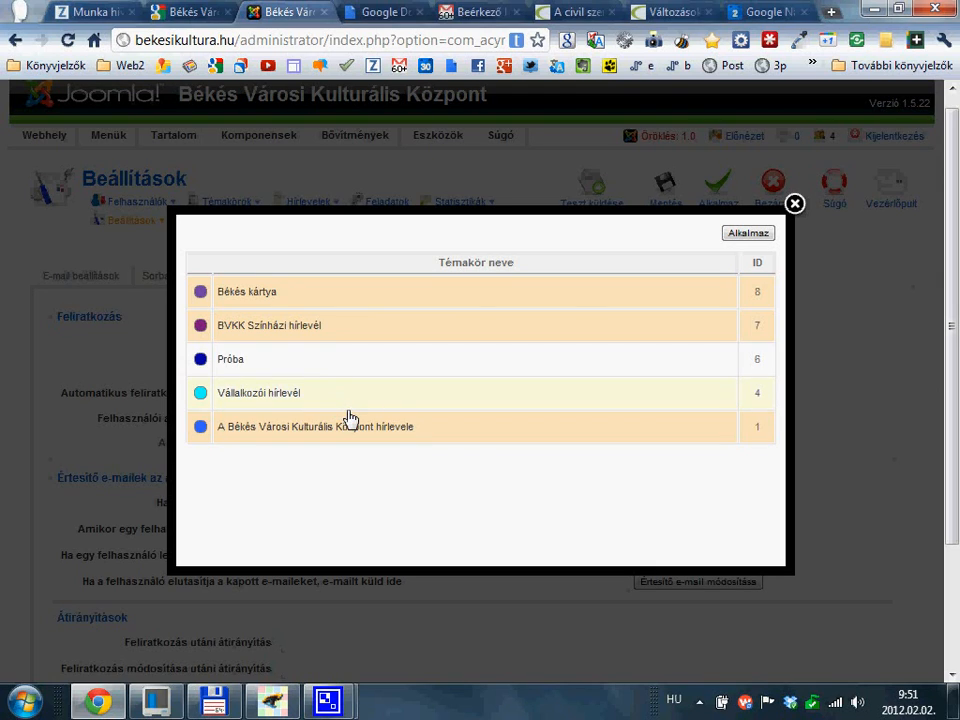
left_click(758, 235)
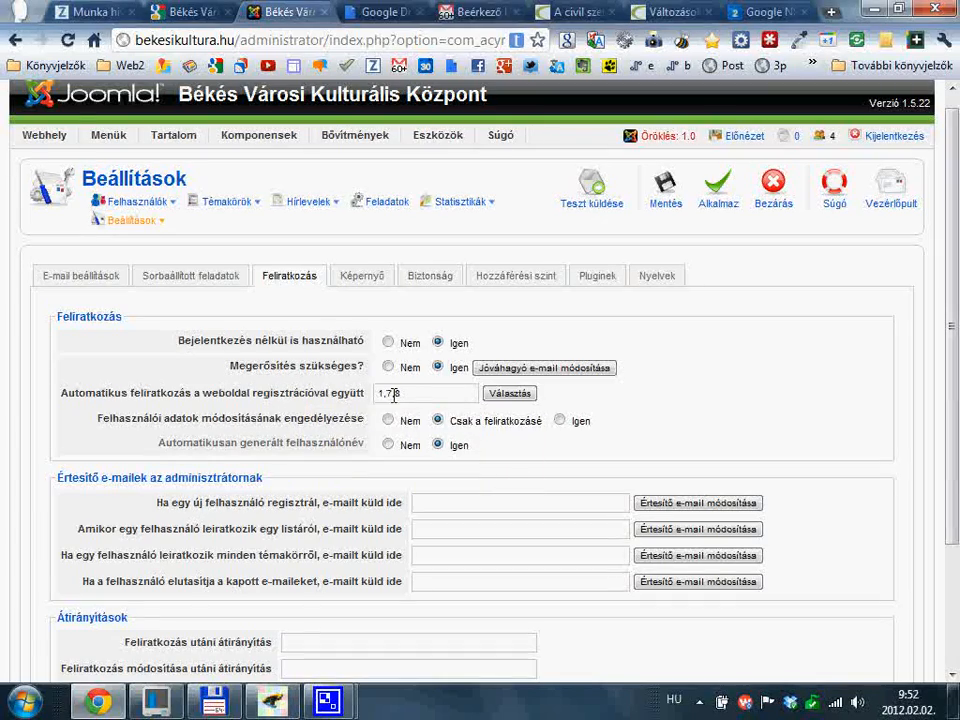
Remove BVKK Színházi hírlevél and Békés kártya from the automatic subscription topics, keeping A Békés Városi Kulturális Központ hírlevele
left_click(526, 397)
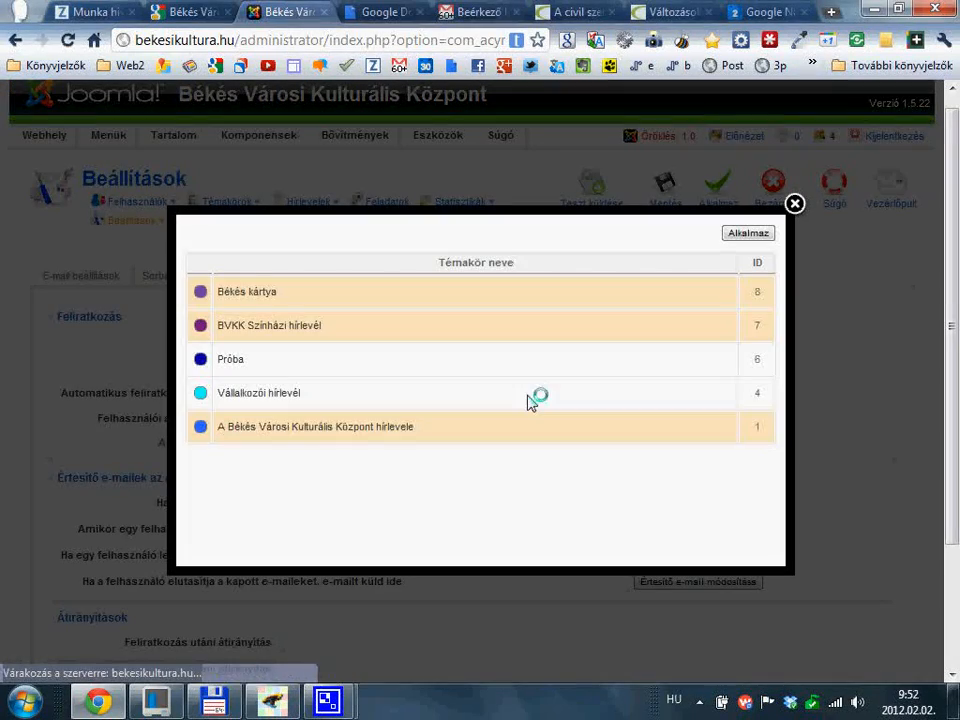
left_click(467, 332)
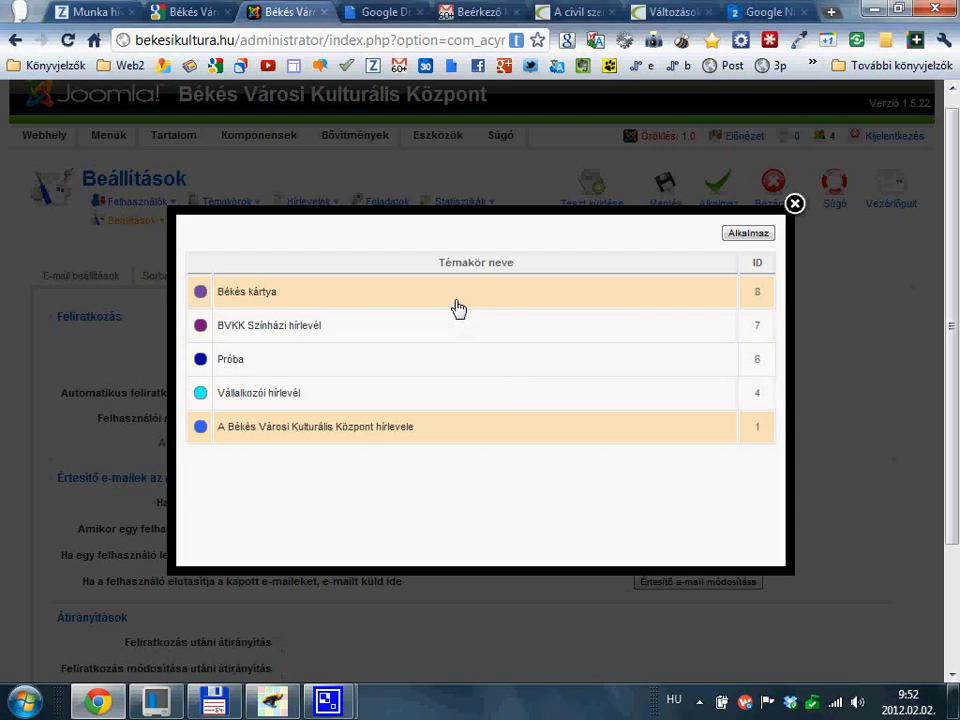
left_click(456, 300)
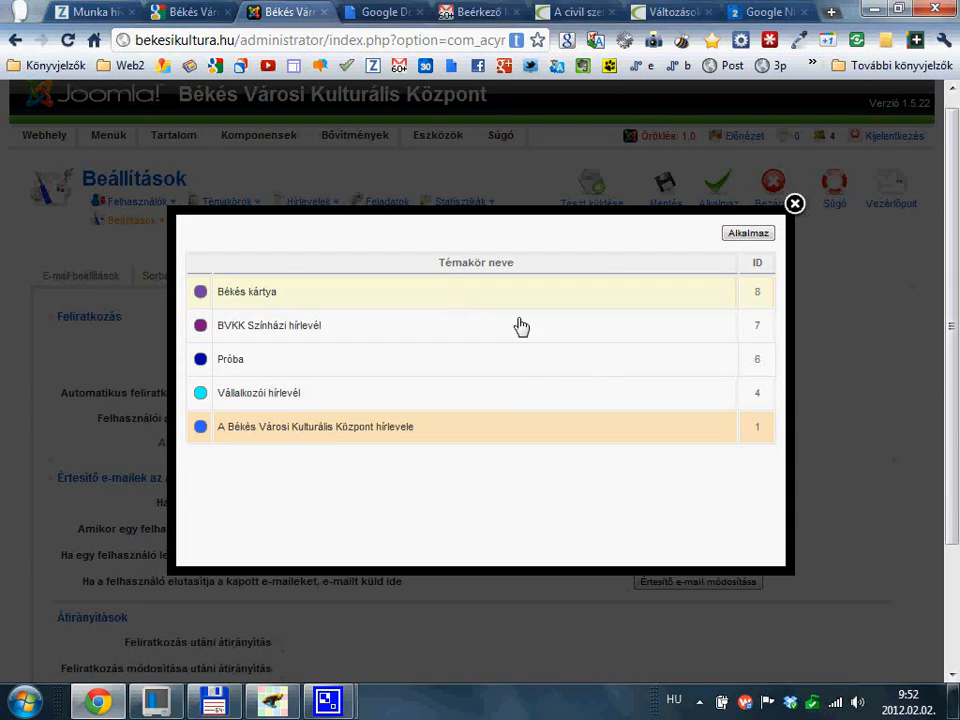
left_click(760, 235)
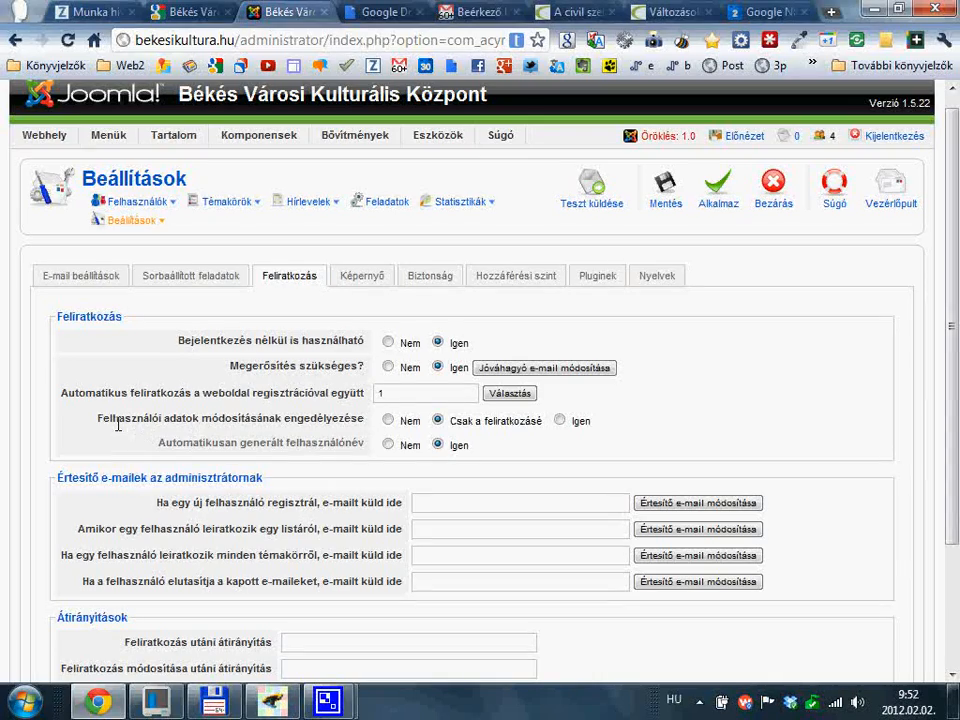
Review the user data modification option, administrator notification e-mail fields and redirect fields in the subscription settings
mouse_move(118, 422)
scroll(482, 449, "down", 3)
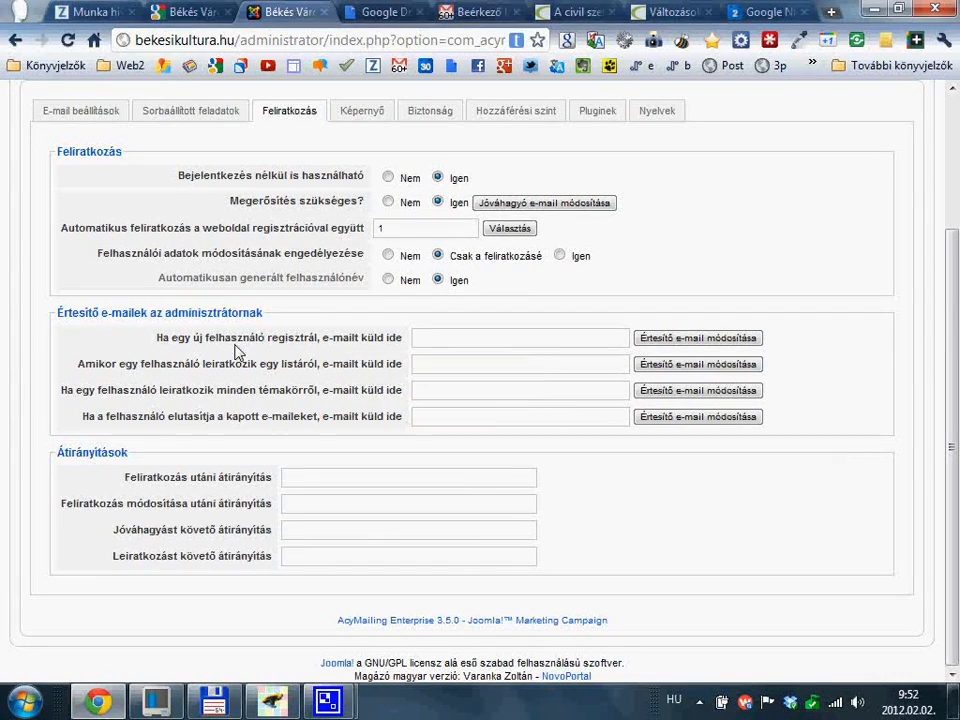
mouse_move(285, 340)
left_click(448, 340)
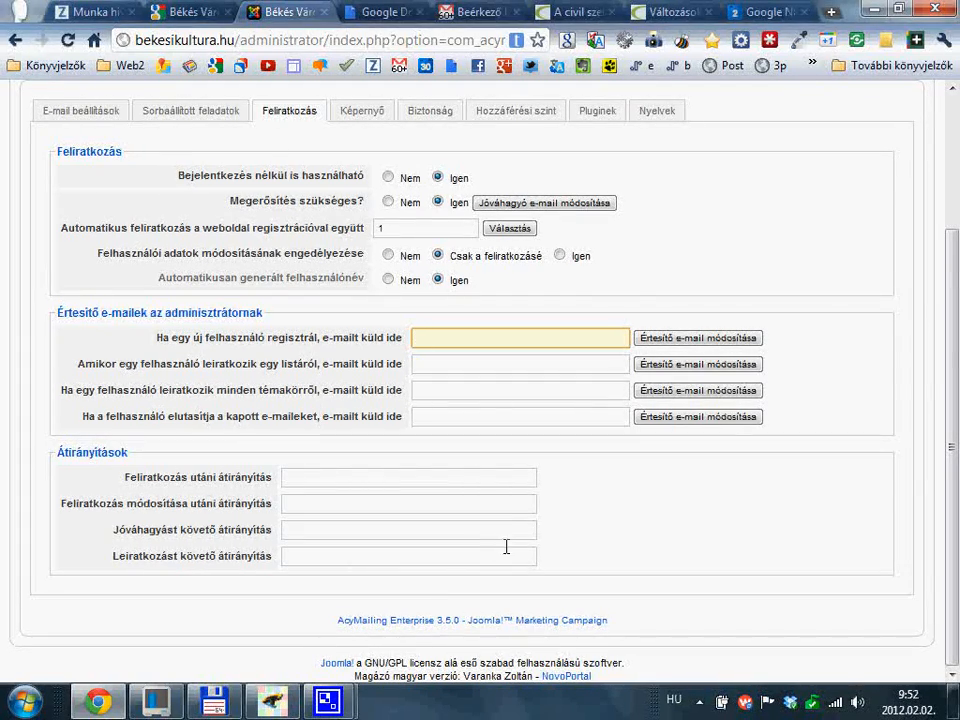
scroll(720, 545, "up", 1)
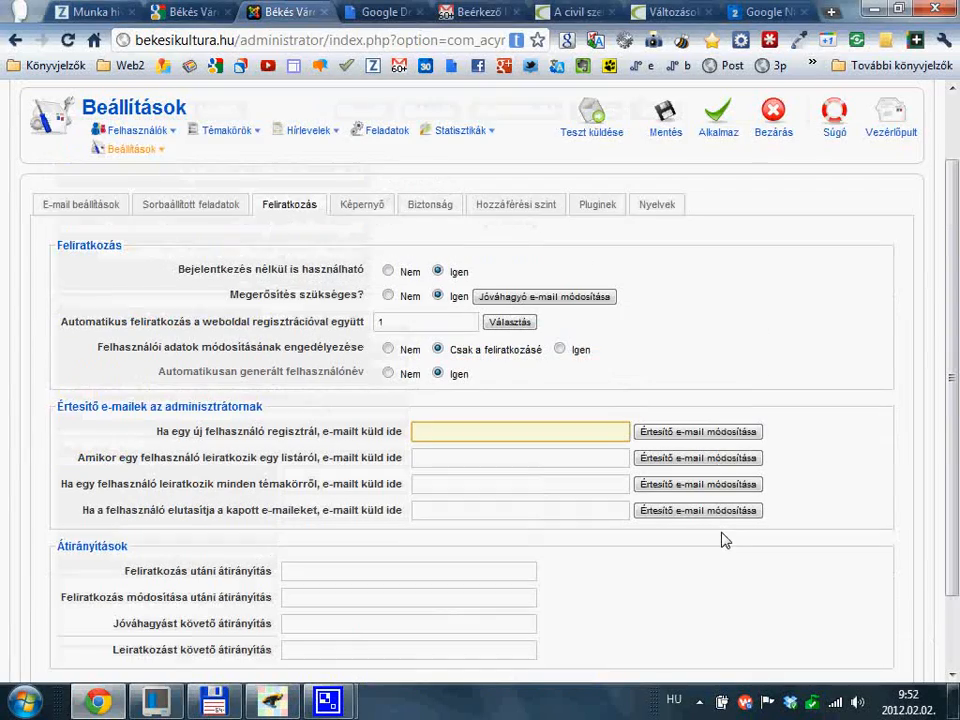
Open the display settings (Képernyő) and examine the message, CSS and feature (Funkciók) options
left_click(361, 208)
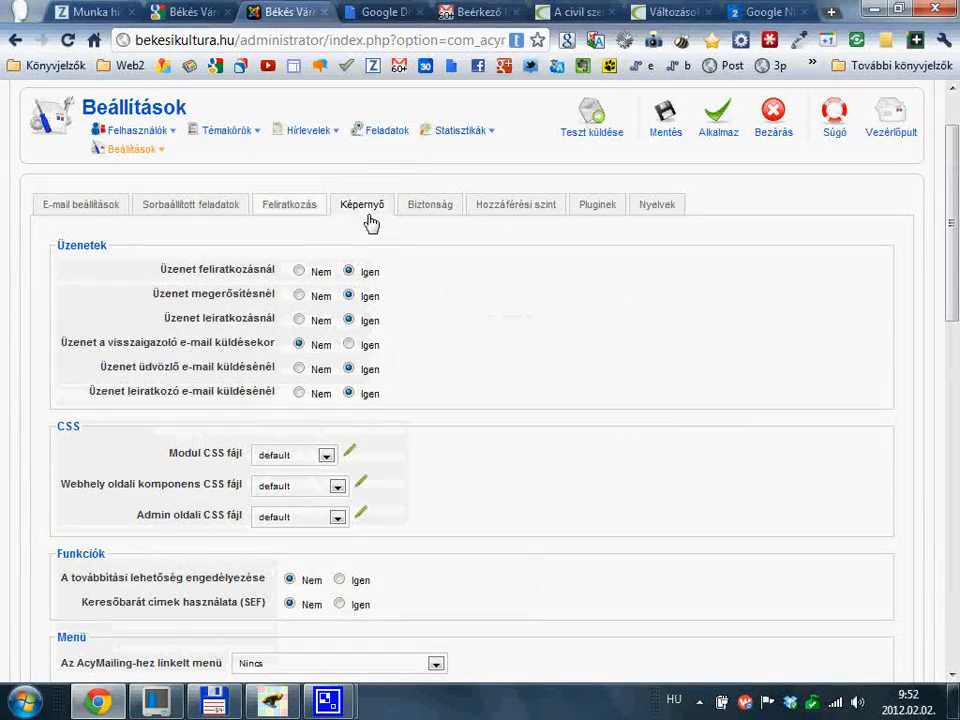
mouse_move(173, 273)
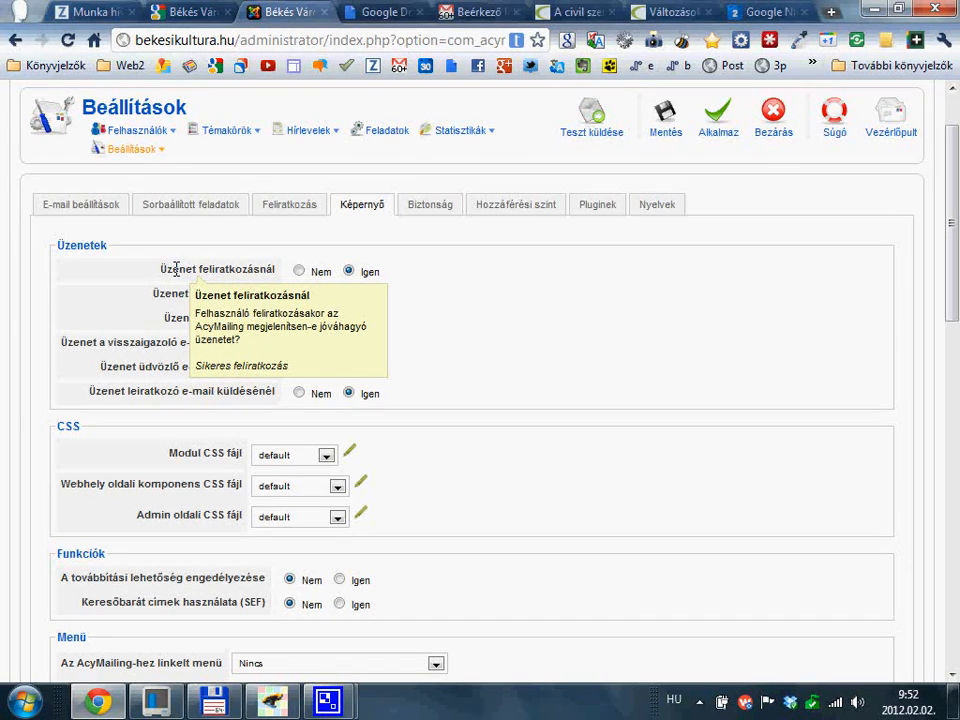
mouse_move(188, 293)
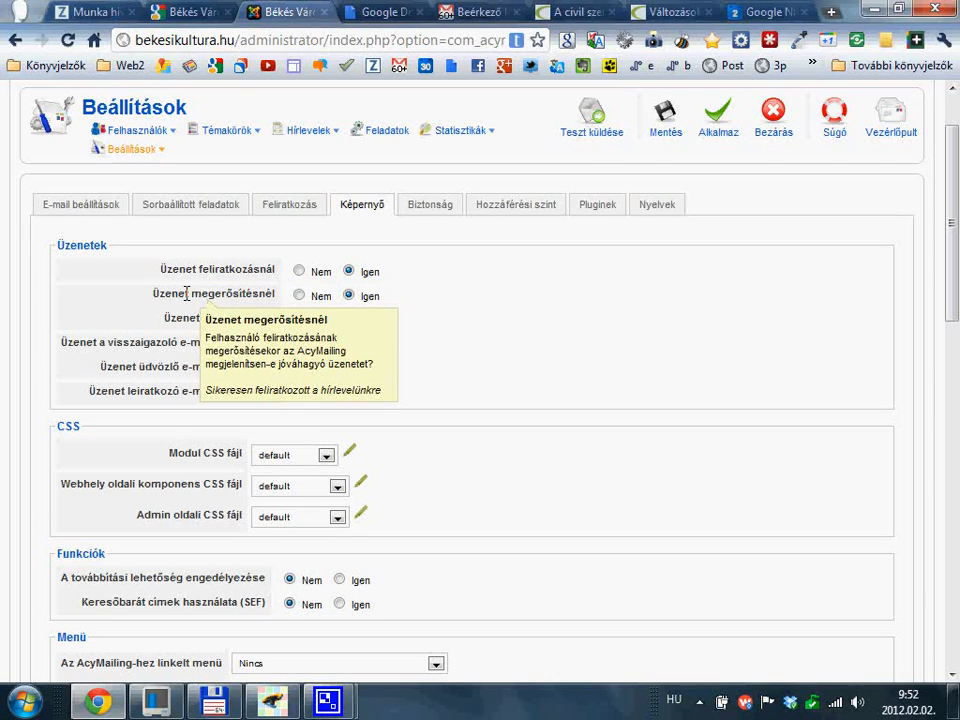
mouse_move(235, 349)
scroll(467, 420, "down", 4)
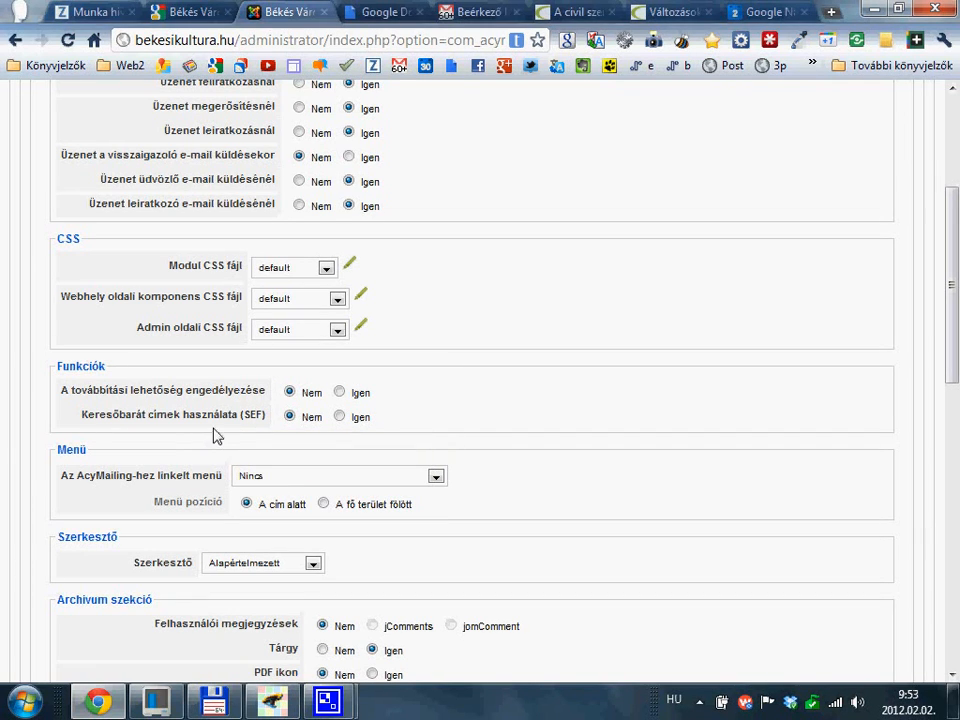
mouse_move(219, 420)
scroll(345, 485, "down", 2)
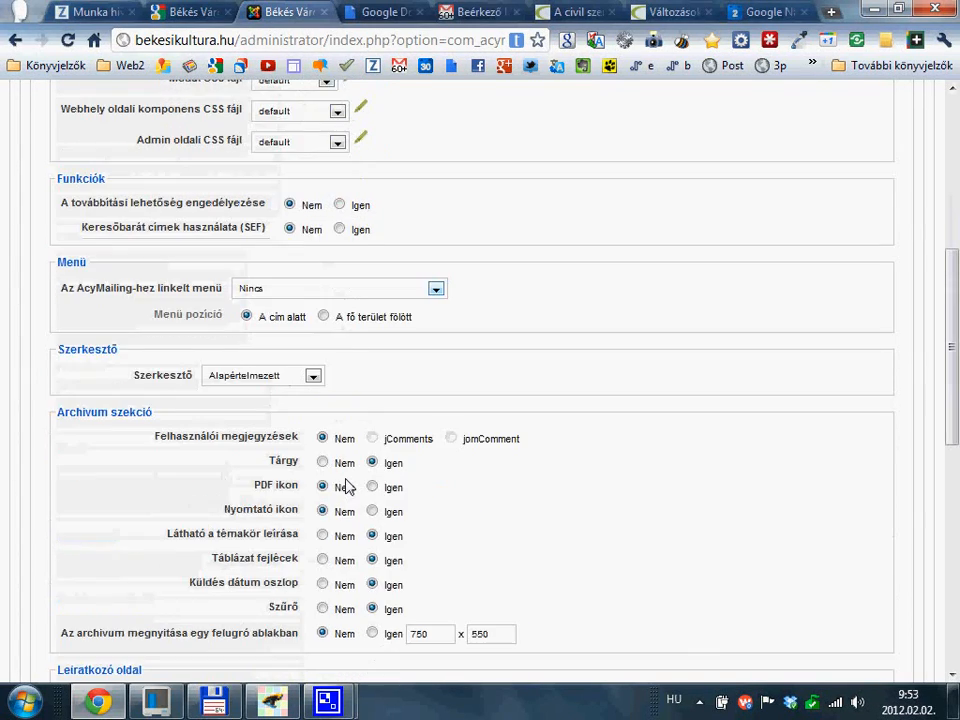
Examine the AcyMailing-linked menu choices and the archive, unsubscribe page, RSS and front-end editing options
mouse_move(137, 285)
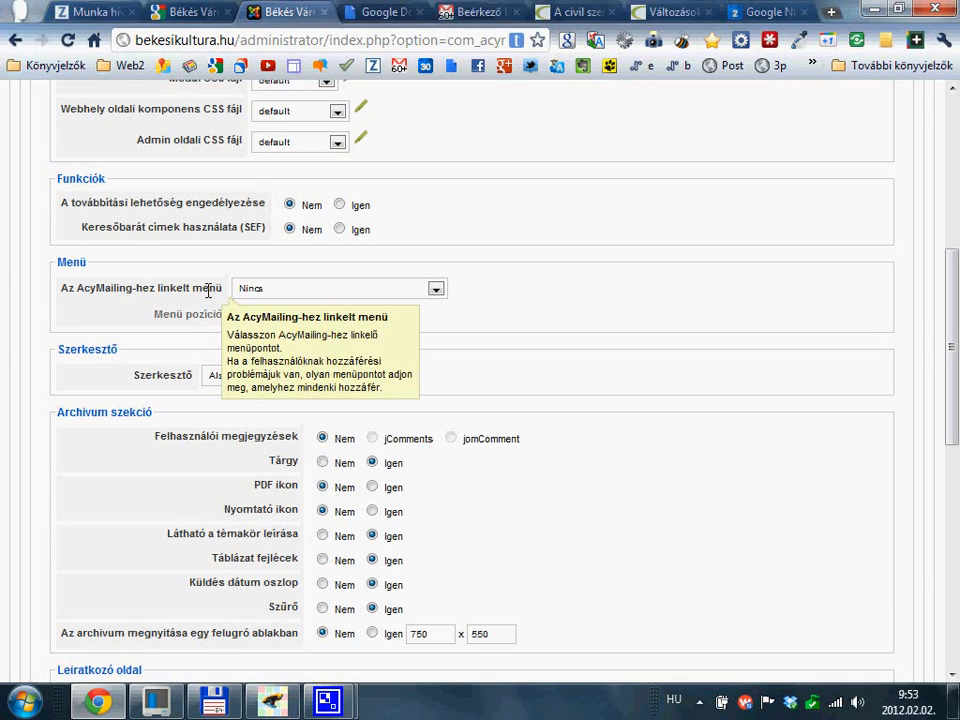
left_click(262, 289)
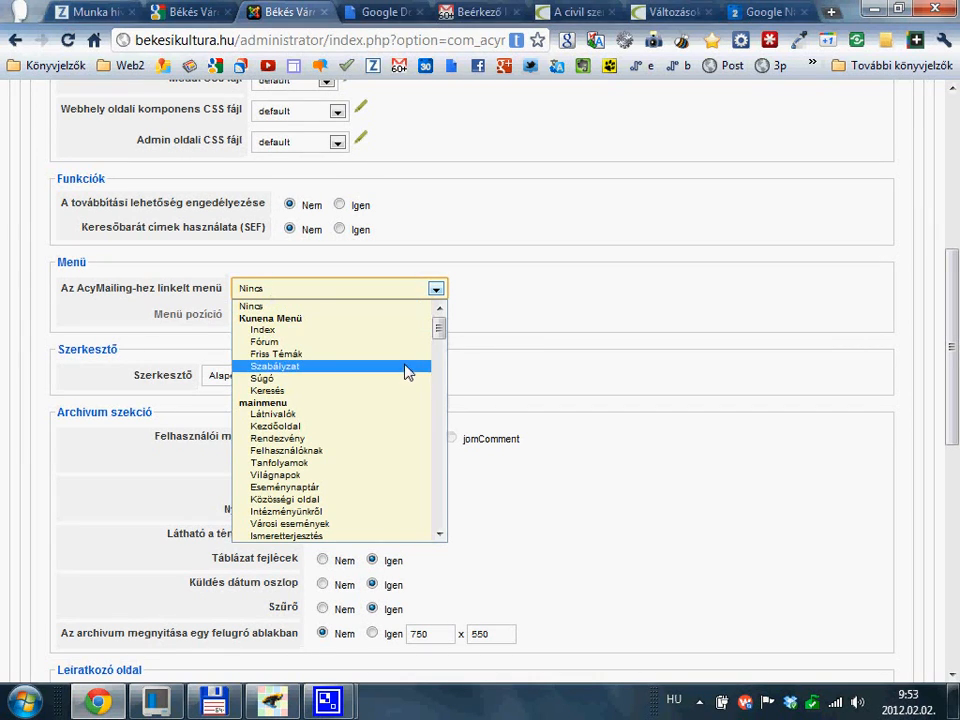
left_click(612, 327)
scroll(612, 327, "down", 3)
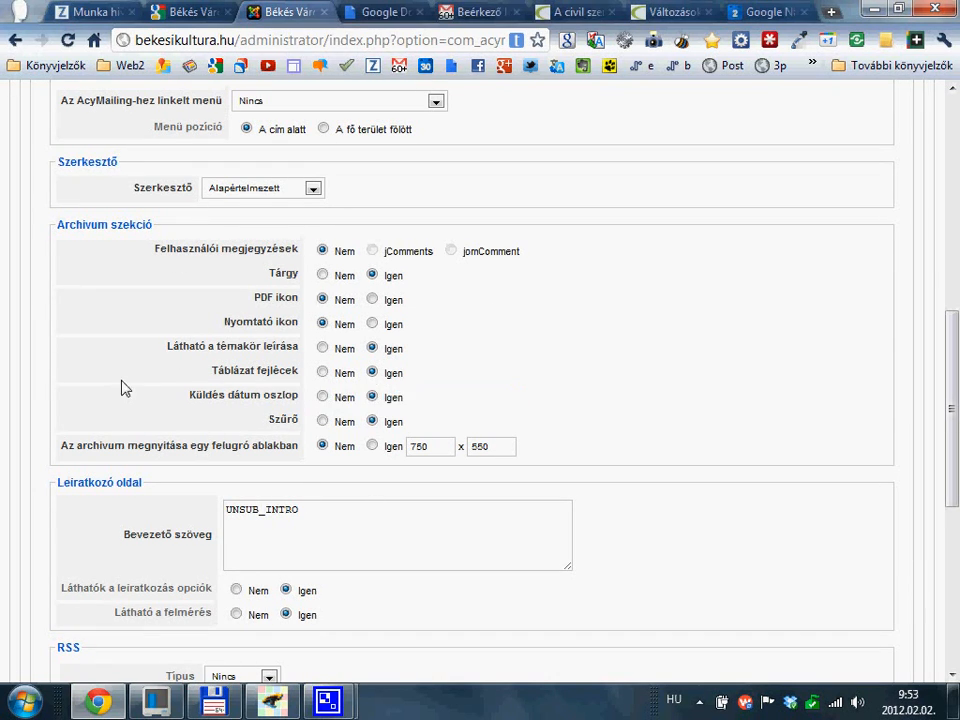
scroll(140, 372, "down", 2)
scroll(140, 372, "down", 4)
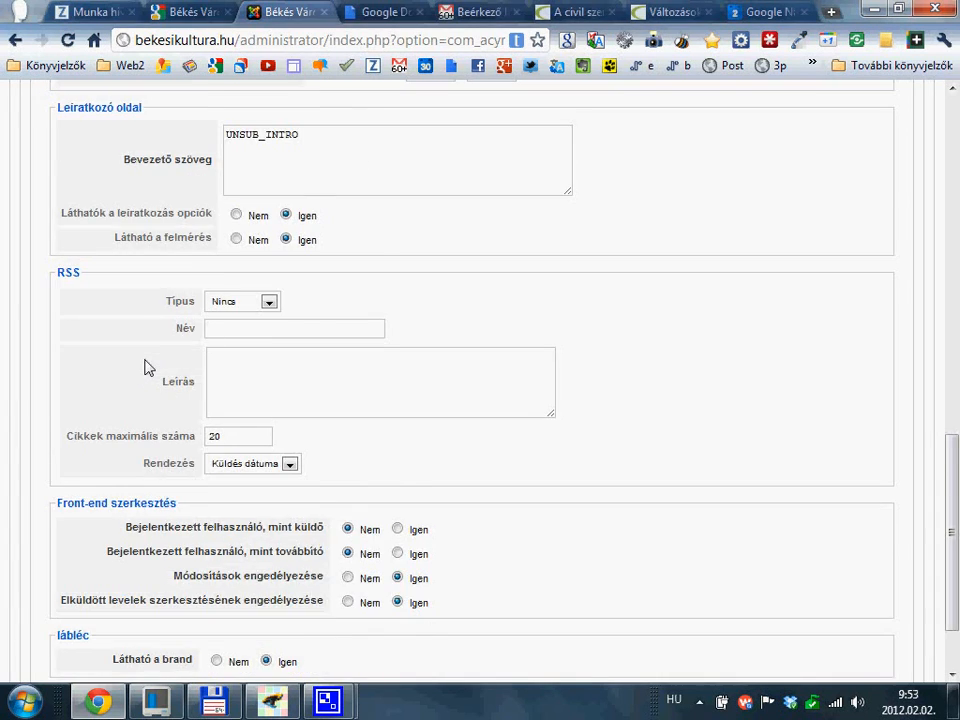
scroll(144, 368, "down", 1)
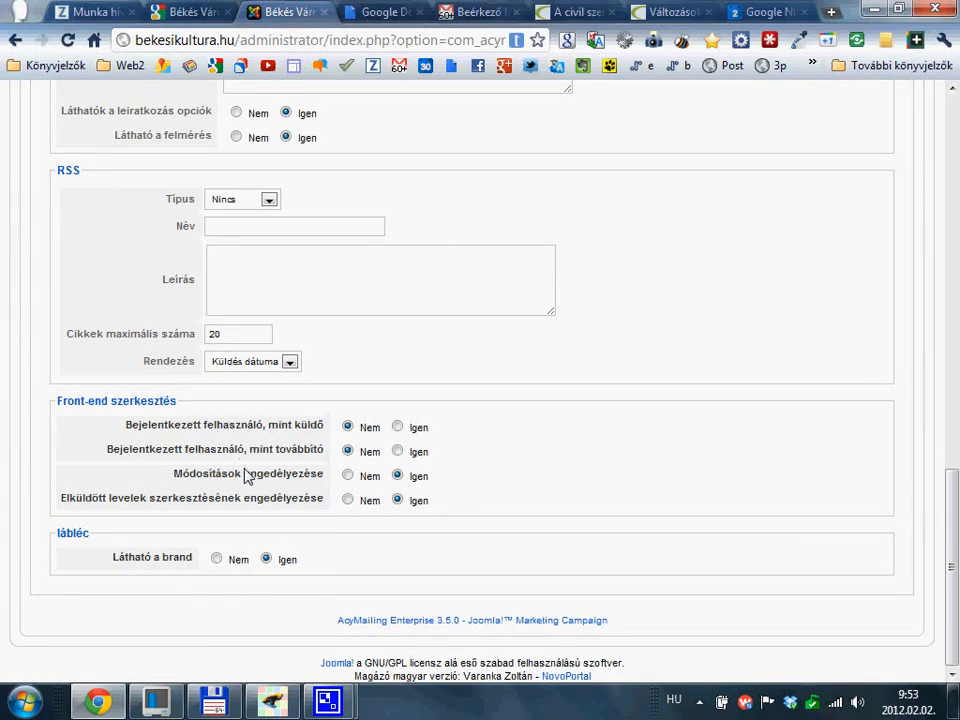
mouse_move(240, 453)
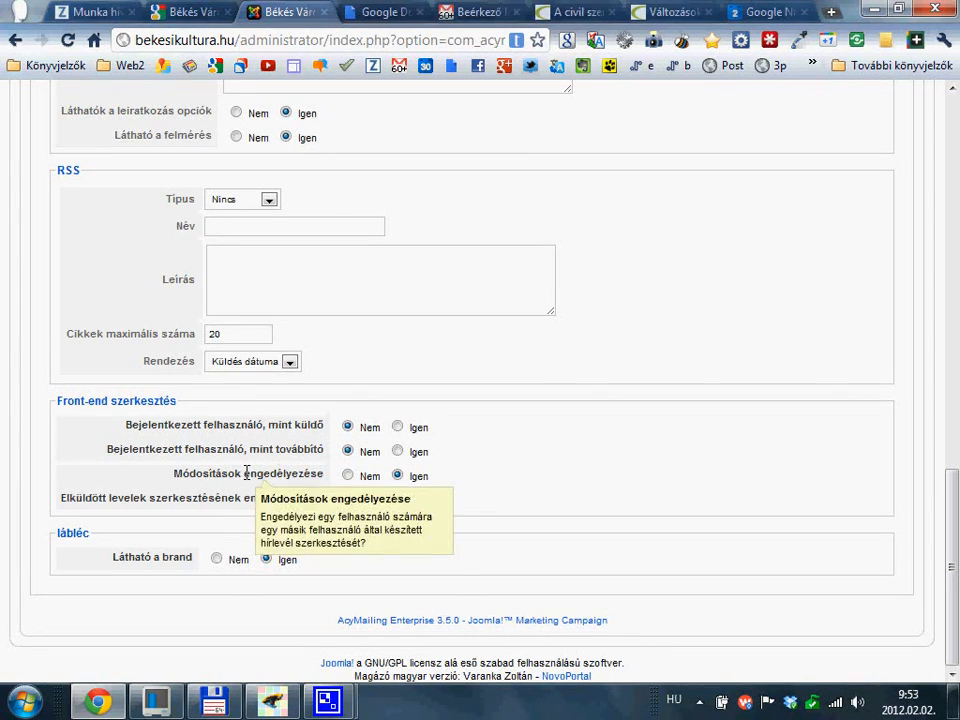
Switch the footer brand visibility (Látható a brand) to Nem and back to Igen, checking the AcyMailing credit line
mouse_move(178, 560)
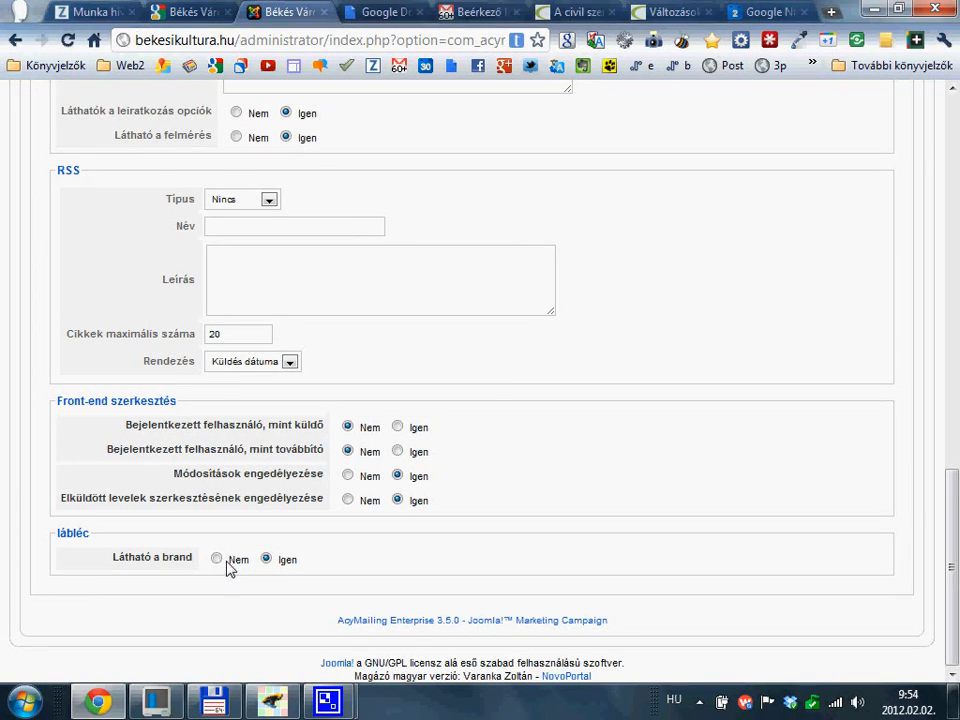
mouse_move(186, 562)
left_click_drag(311, 621, 641, 618)
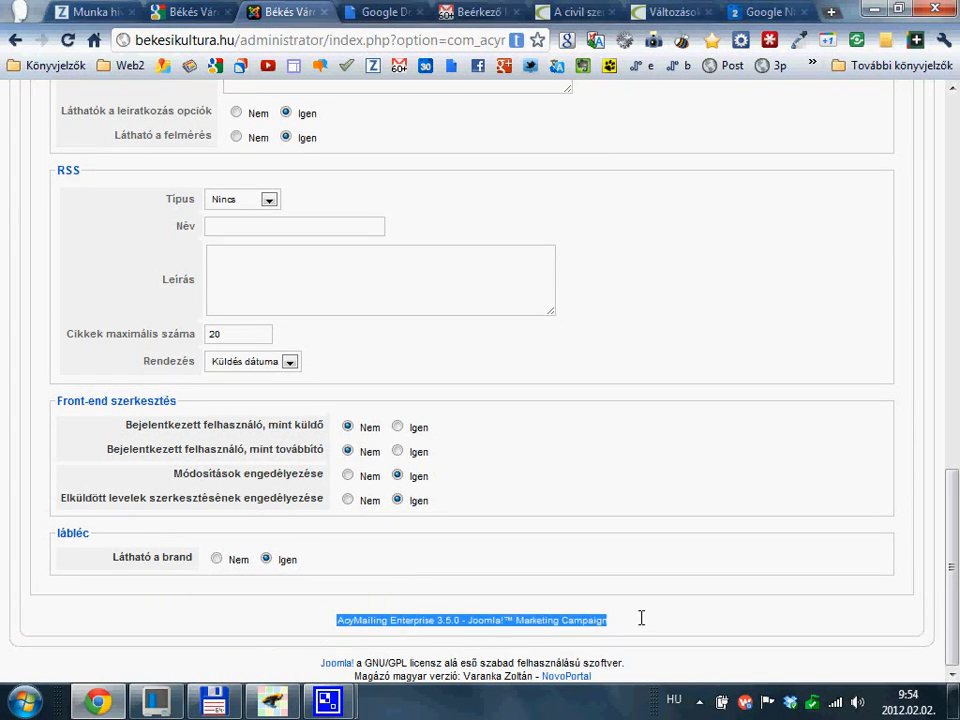
left_click(640, 622)
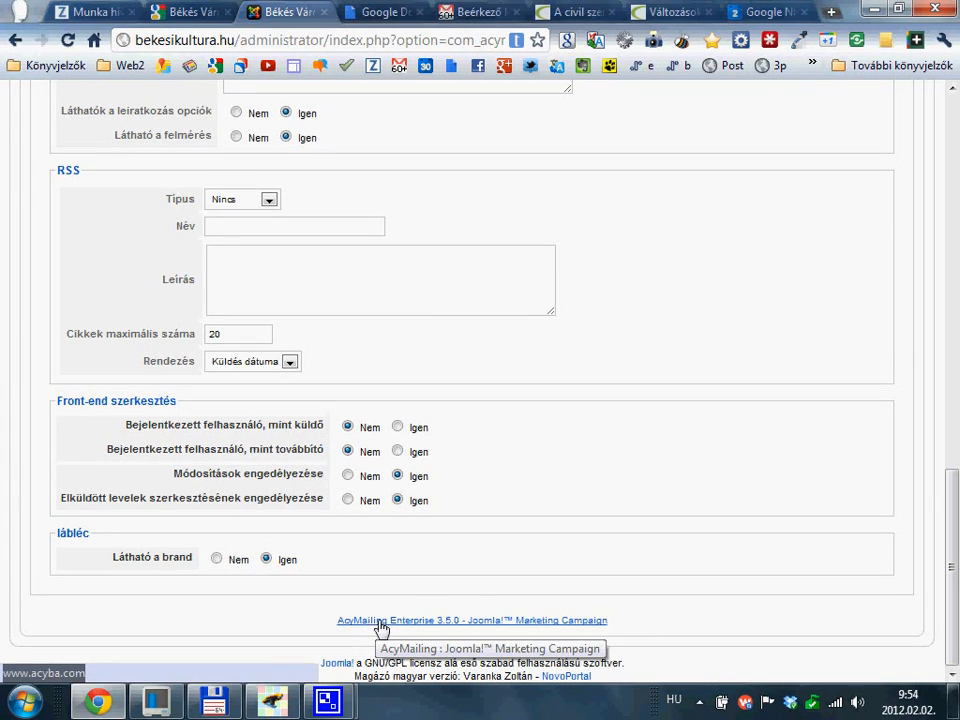
left_click(216, 558)
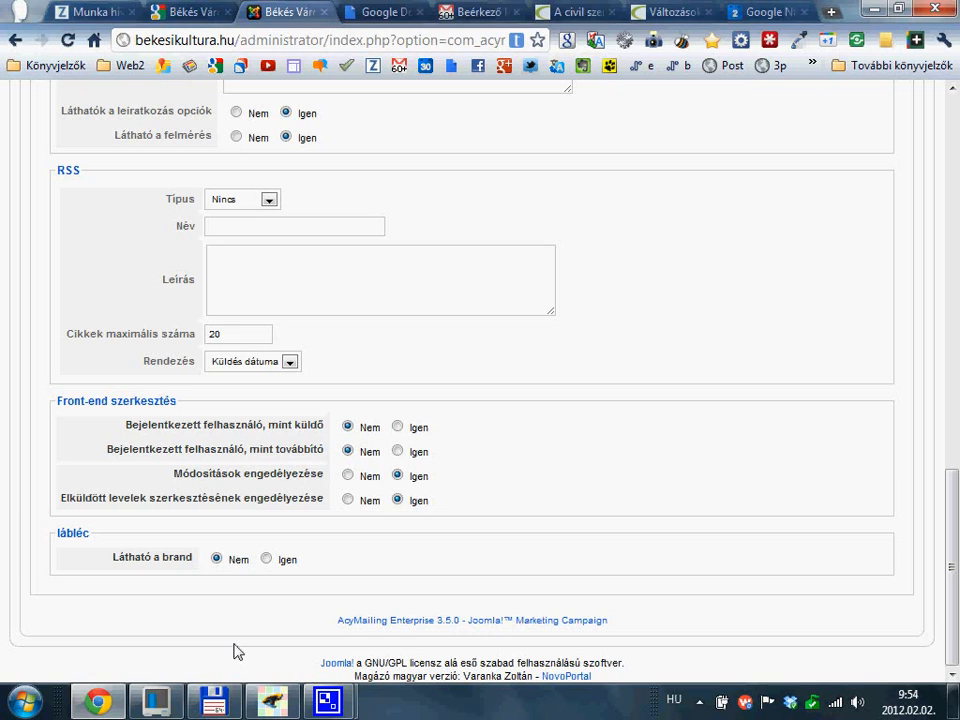
left_click_drag(336, 621, 615, 620)
left_click(643, 630)
left_click(266, 559)
Review the security settings (Biztonság), covering captcha, e-mail domain check, allowed files and the database cleanup periods
scroll(590, 540, "up", 20)
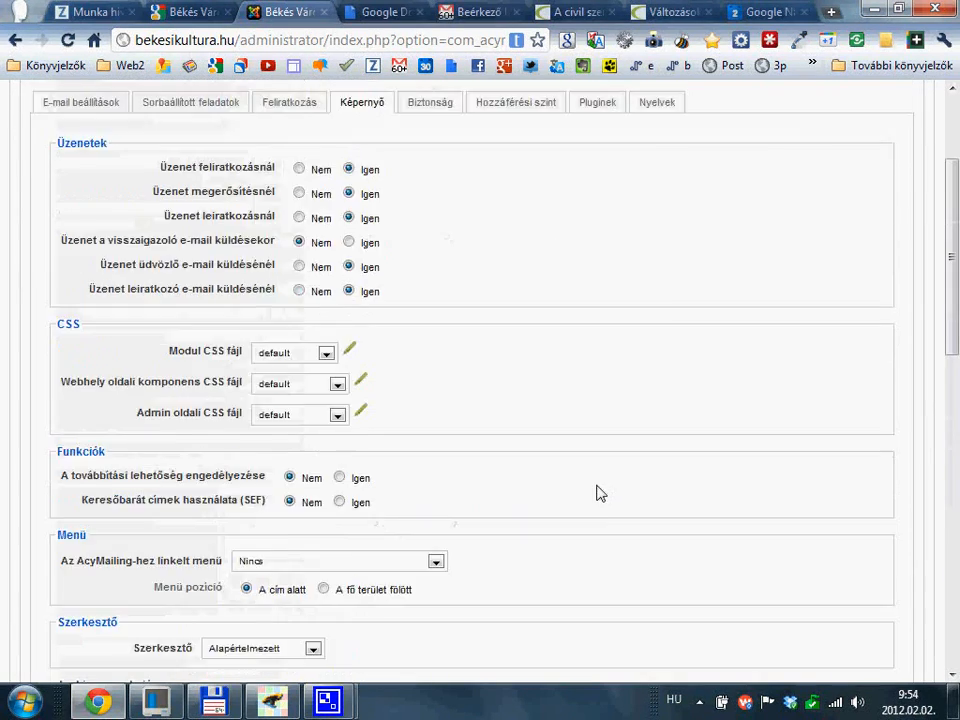
left_click(417, 292)
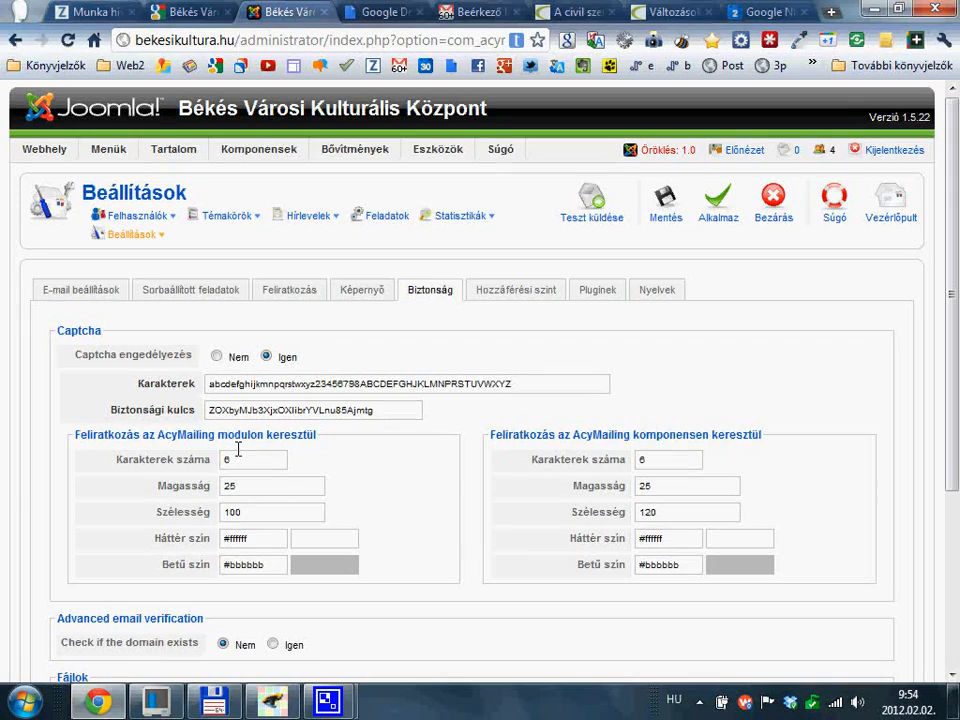
scroll(233, 460, "down", 2)
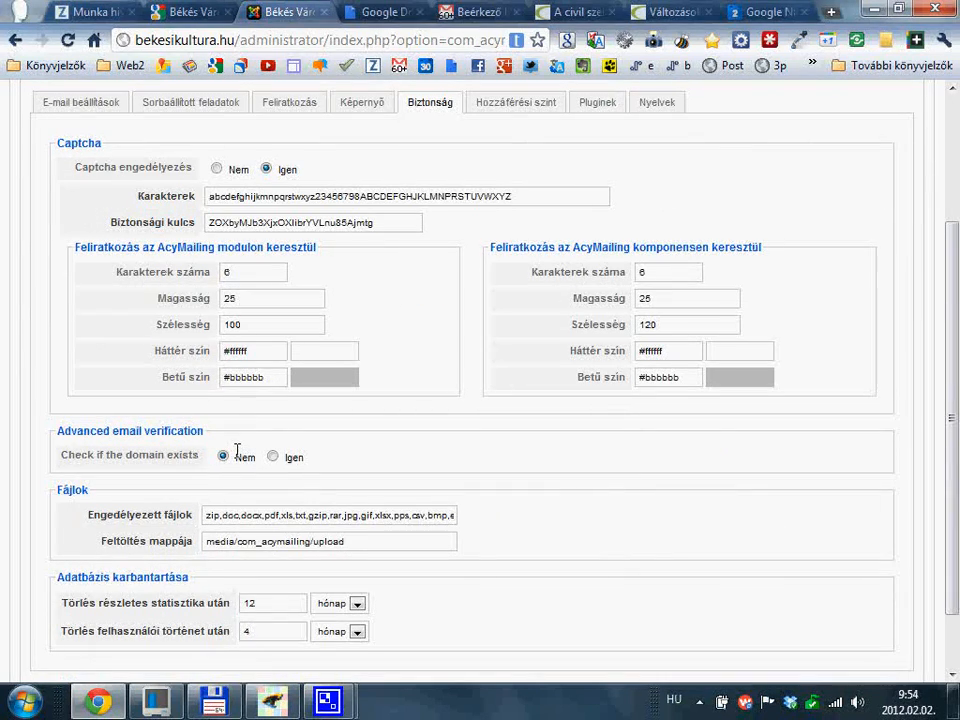
scroll(240, 455, "down", 1)
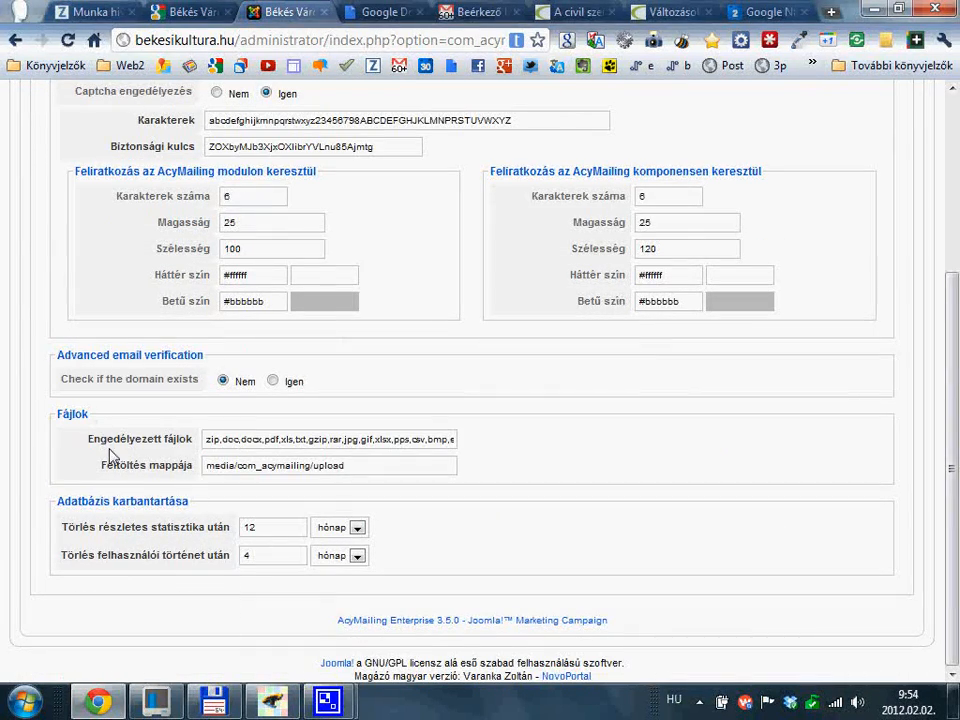
mouse_move(96, 433)
left_click_drag(450, 438, 176, 425)
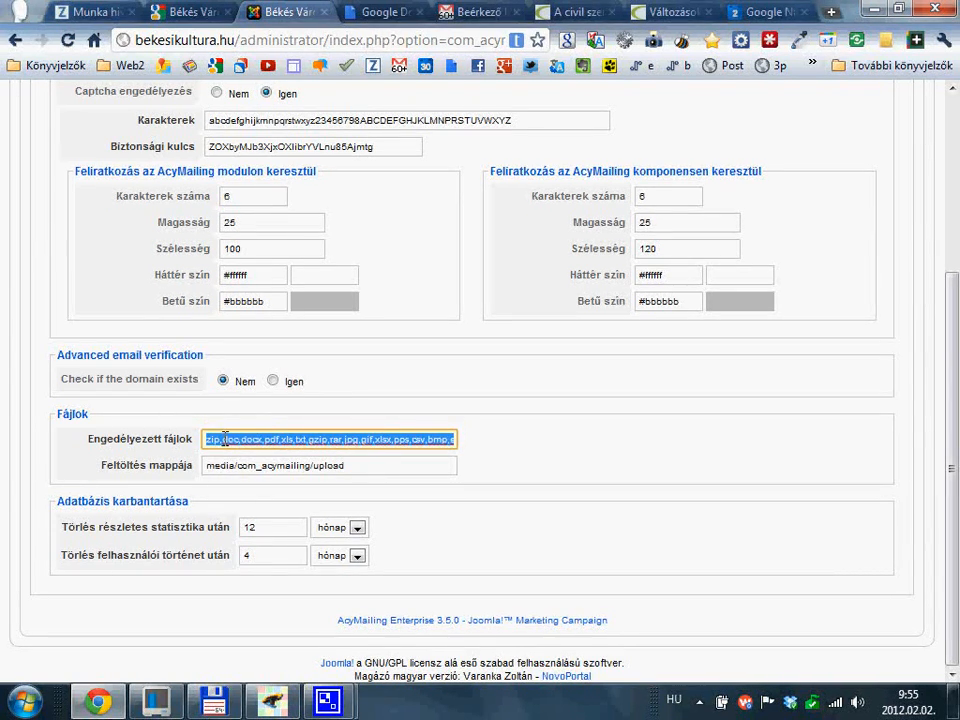
left_click(263, 440)
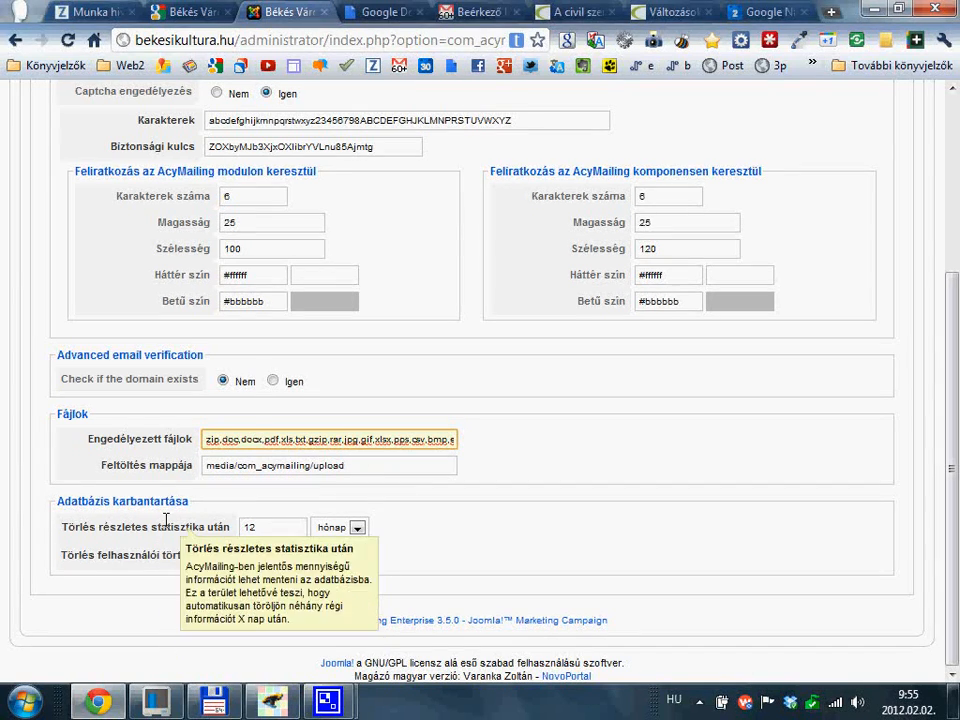
mouse_move(169, 525)
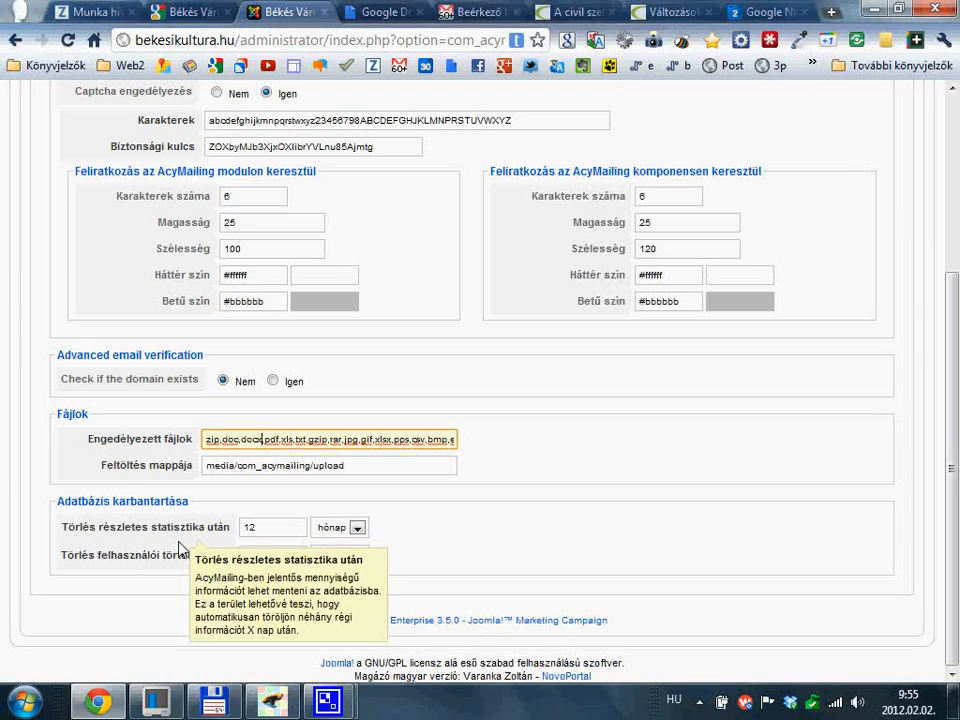
mouse_move(184, 553)
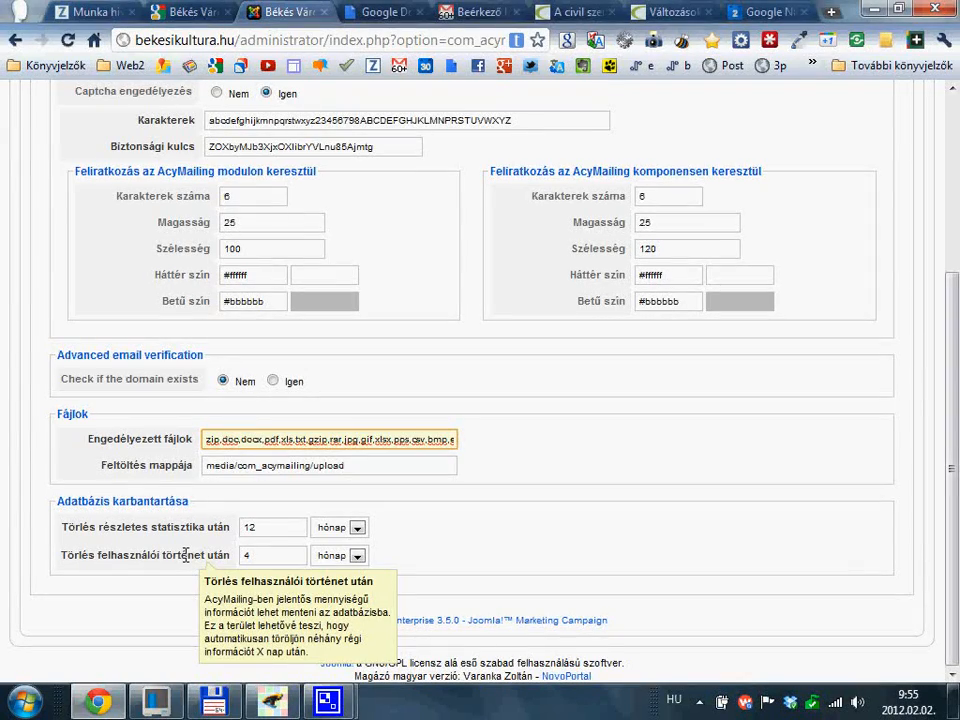
scroll(175, 420, "up", 3)
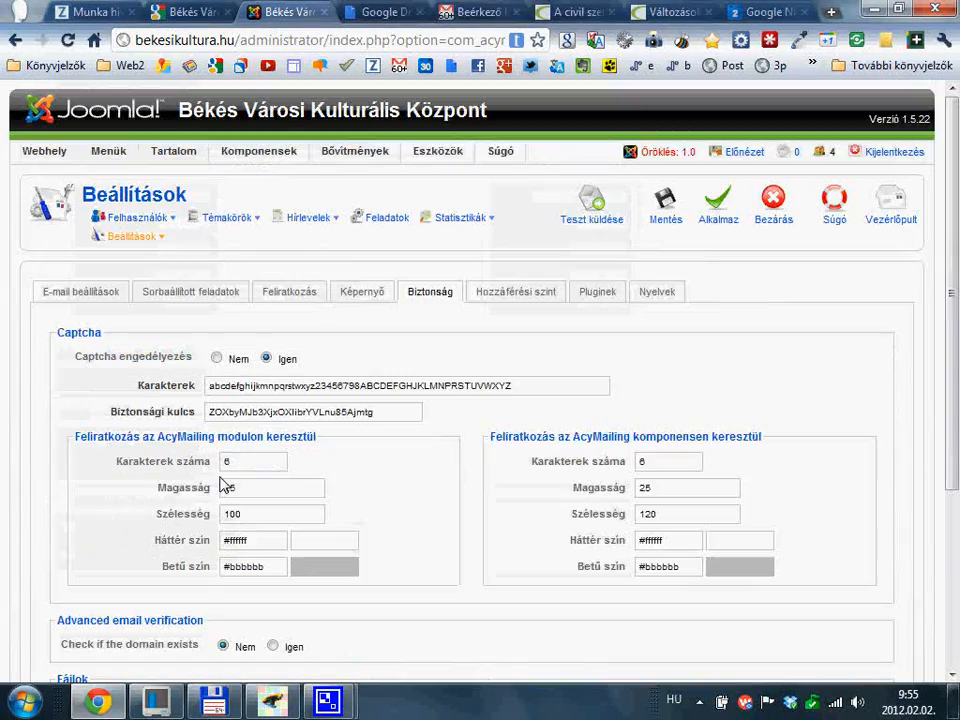
Review the access level settings (Hozzáférési szint) and the AcyMailing tag plugins and integrations under Pluginek
left_click(522, 296)
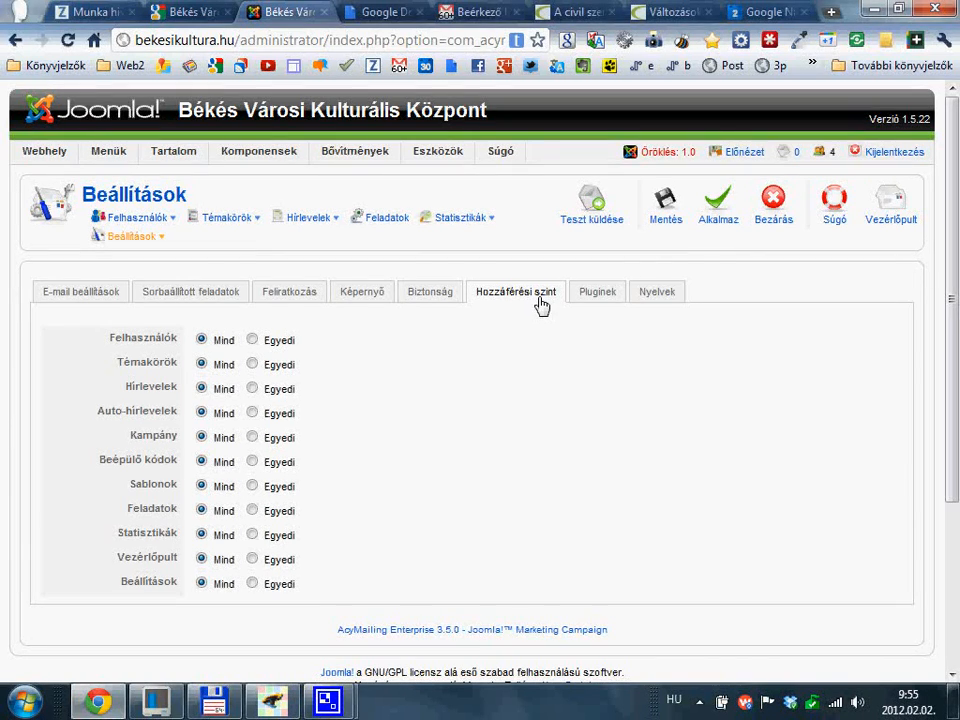
left_click(603, 298)
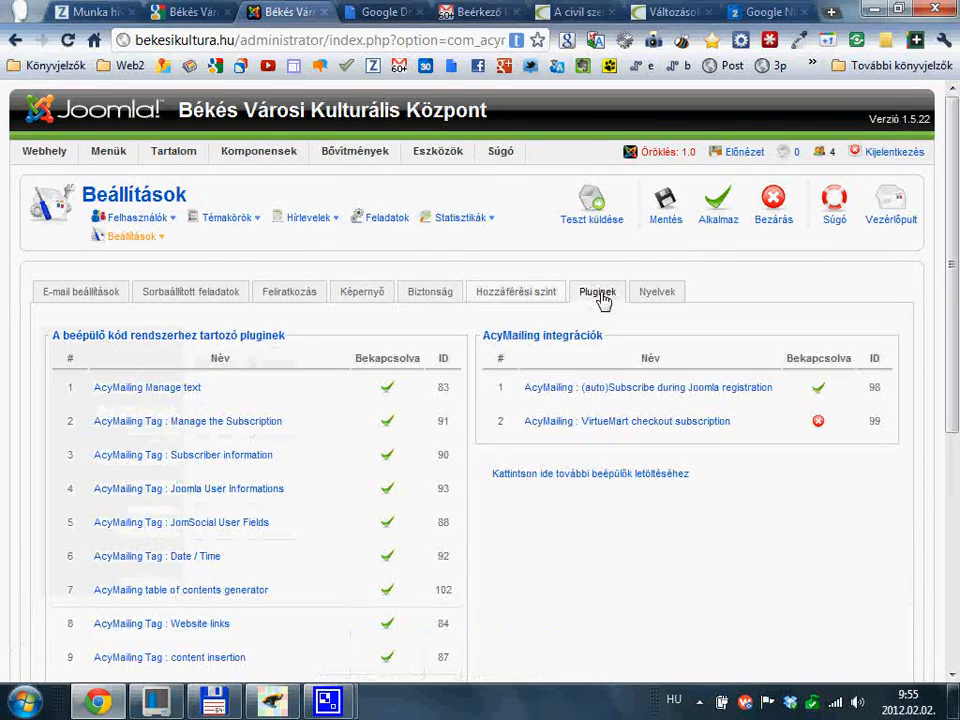
scroll(730, 310, "down", 2)
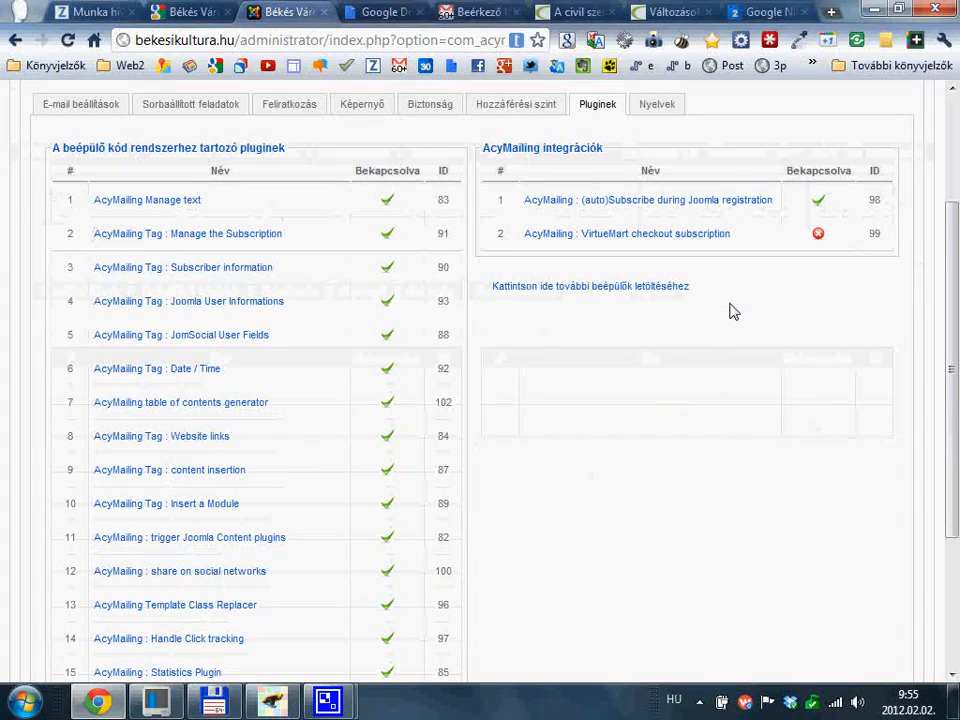
scroll(731, 306, "down", 1)
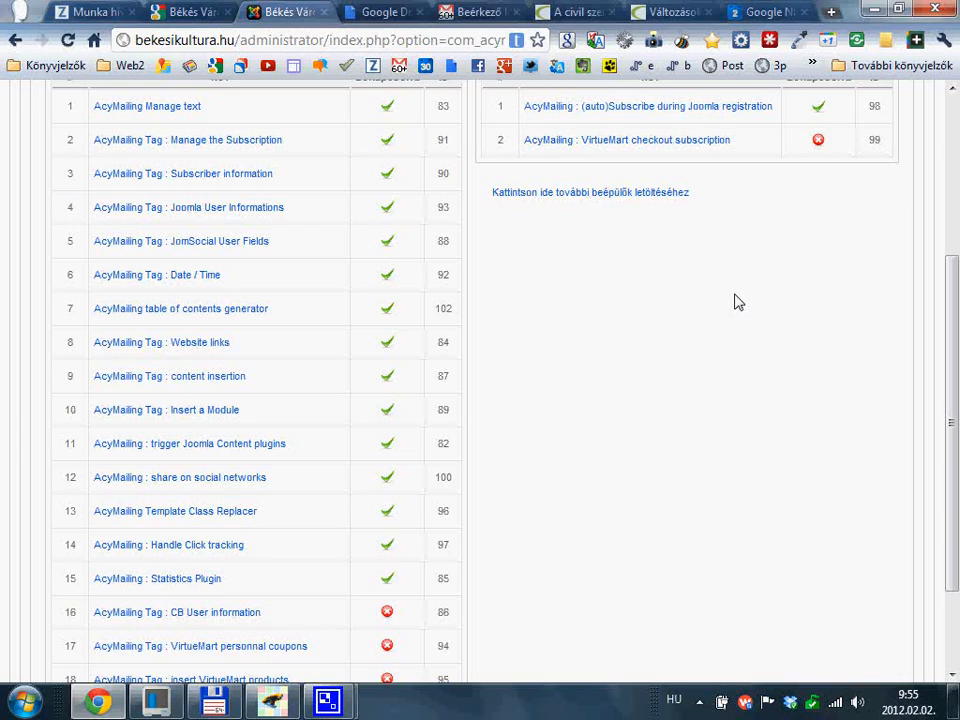
scroll(735, 300, "up", 1)
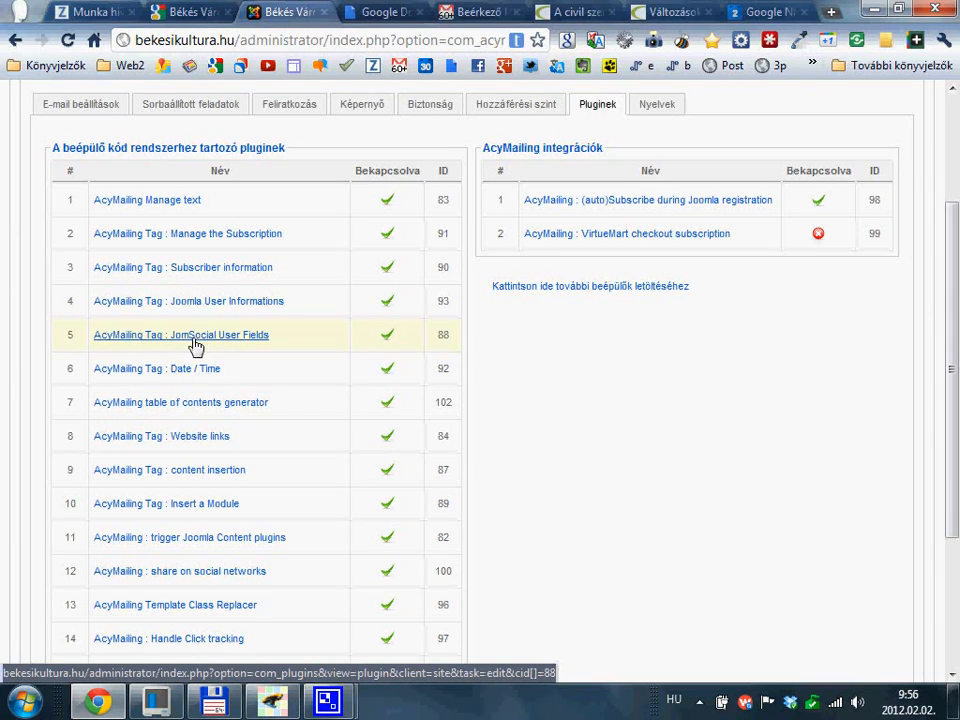
scroll(231, 362, "down", 2)
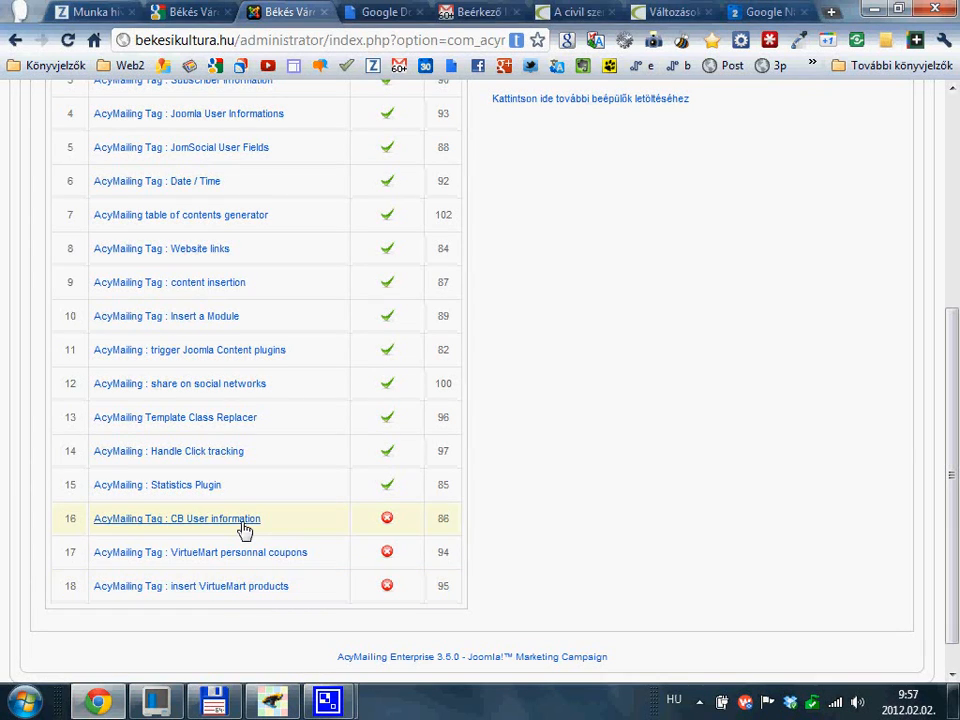
scroll(485, 520, "up", 3)
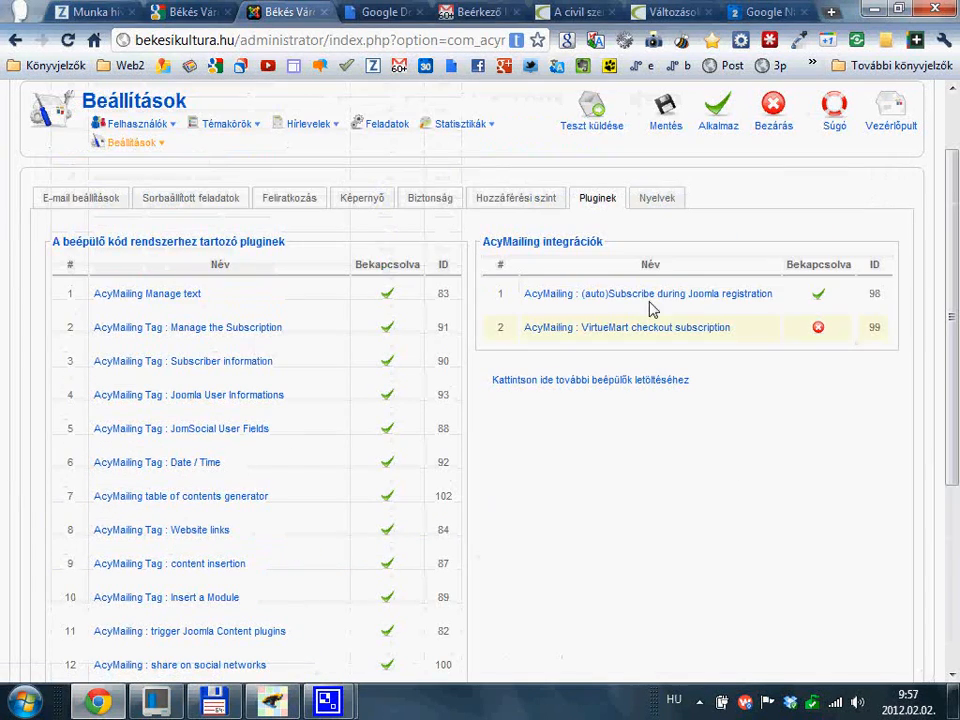
View the available component languages (Nyelvek) and return to the e-mail settings (E-mail beállítások)
left_click(660, 198)
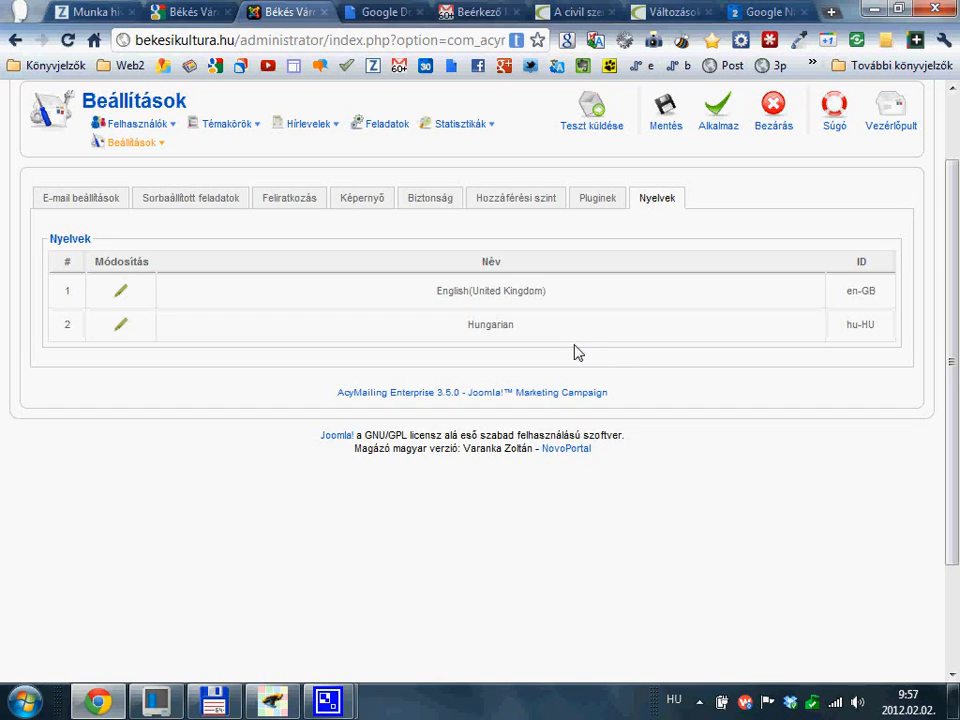
left_click(60, 197)
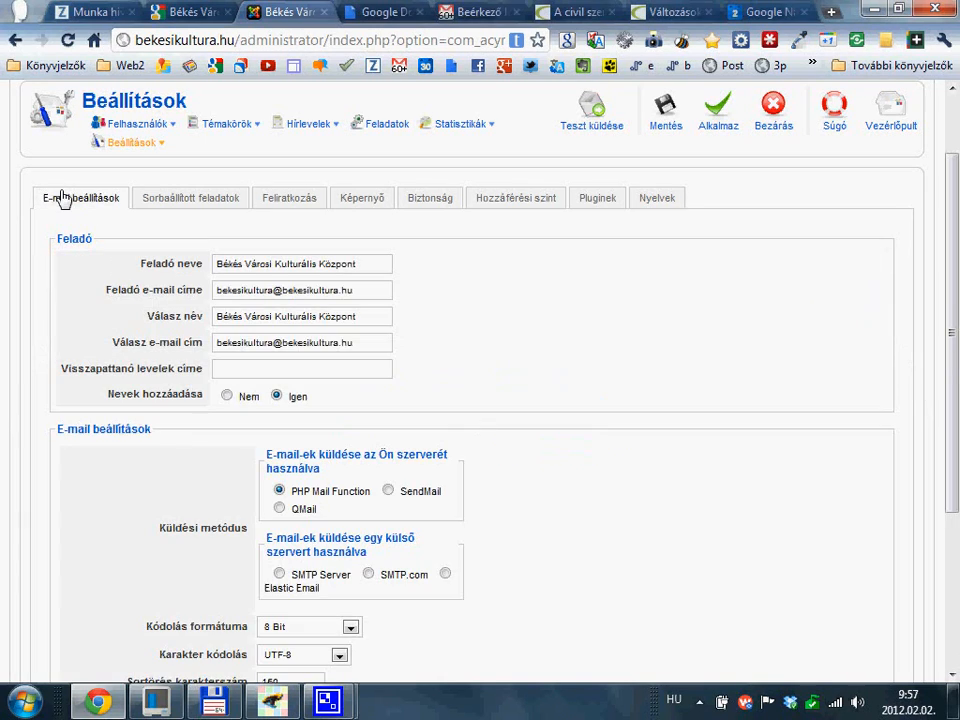